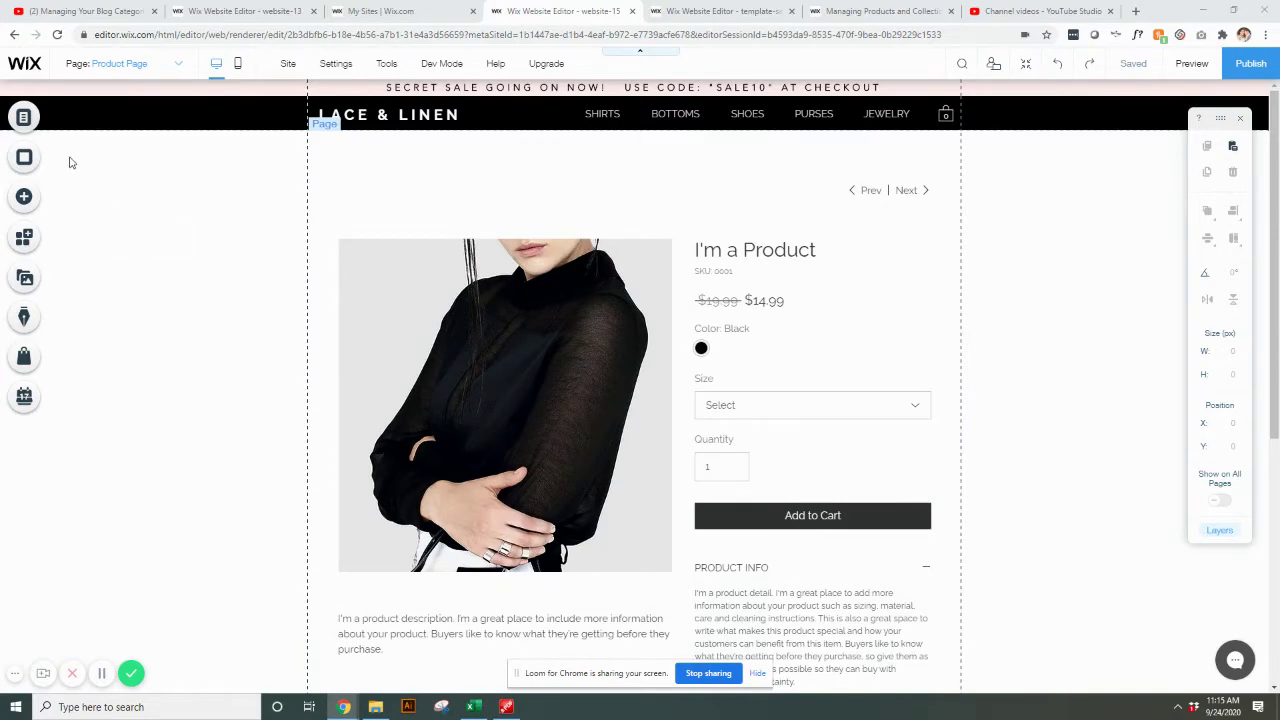
Open the Product Page from Store Pages, close the list, and scroll through the page
click(26, 121)
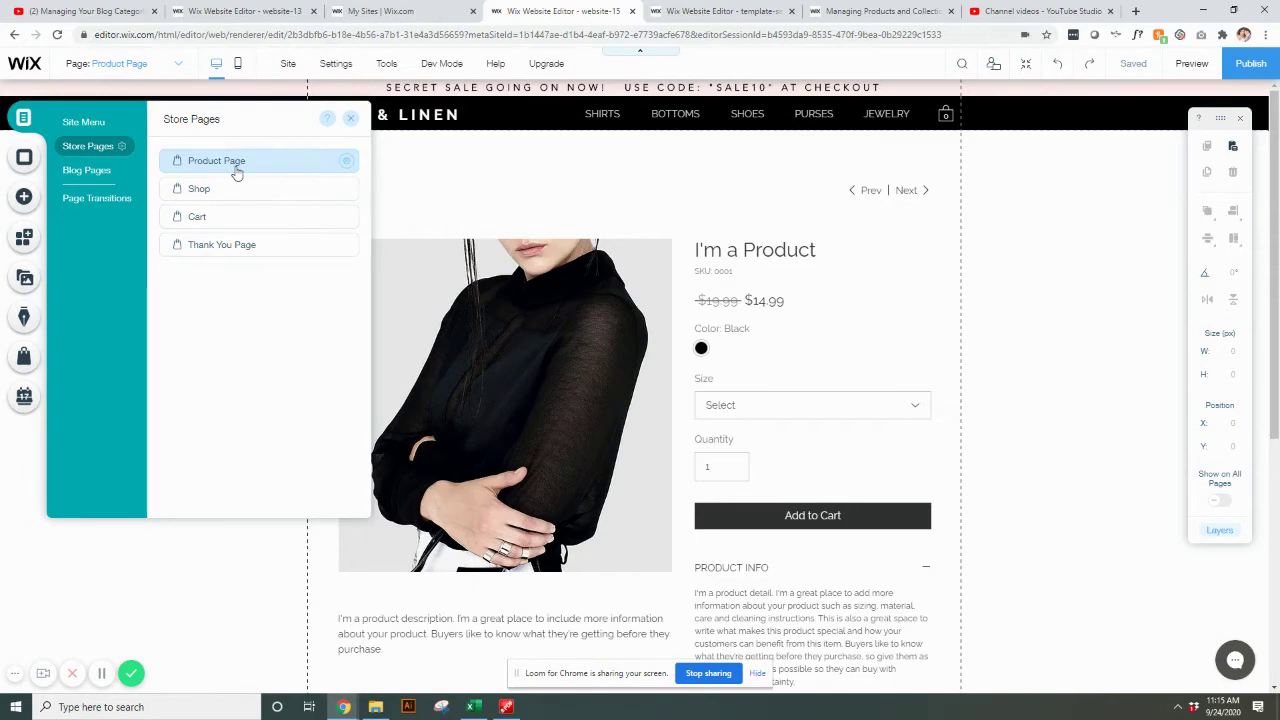
click(351, 119)
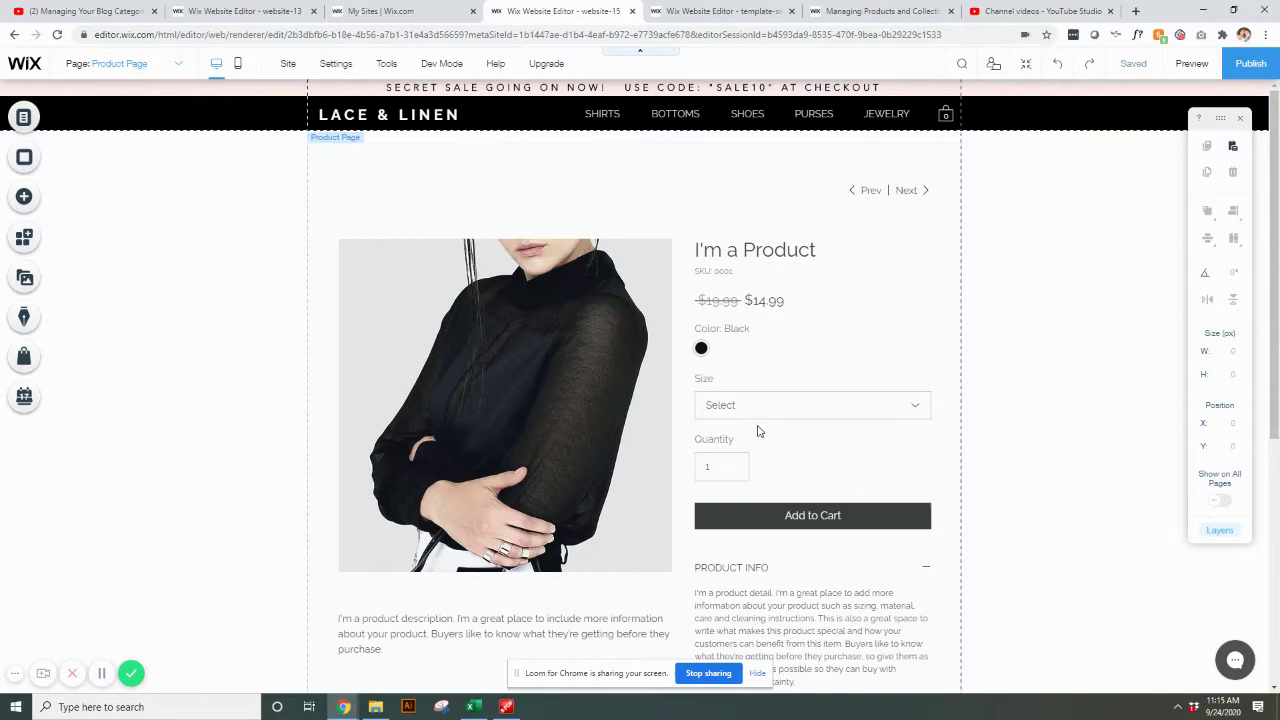
scroll(711, 440, down, 5)
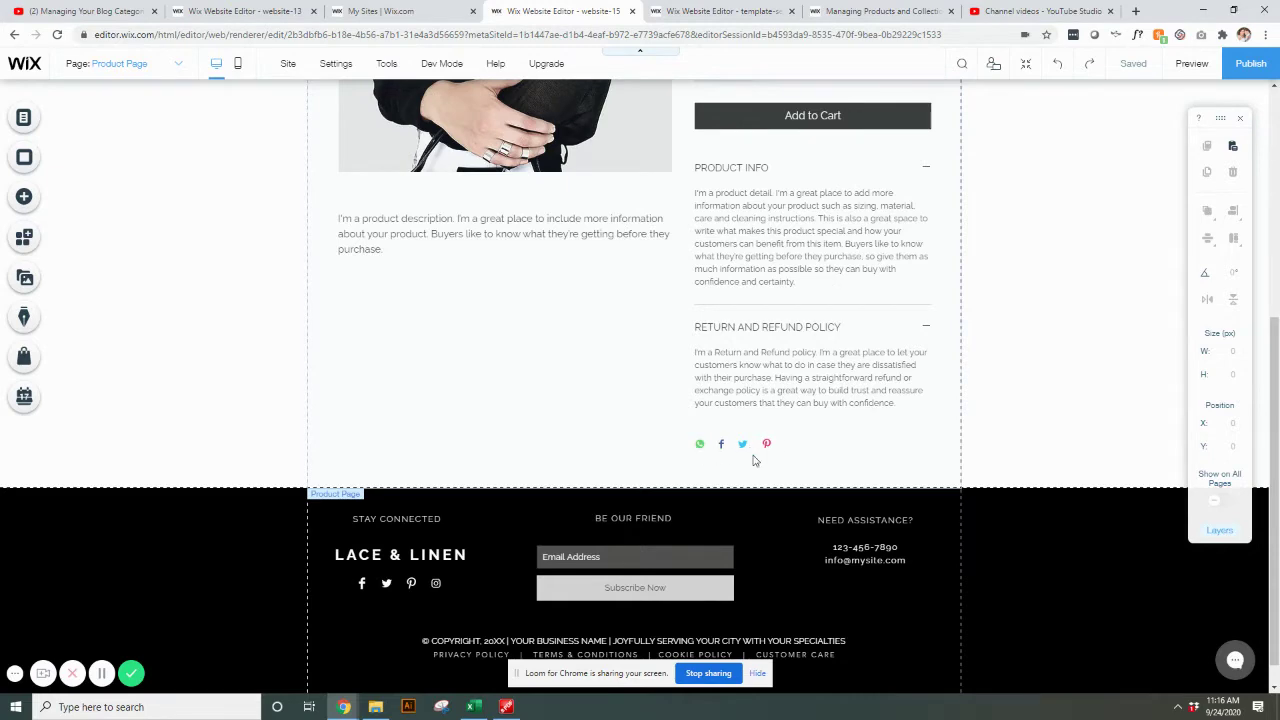
scroll(660, 431, up, 5)
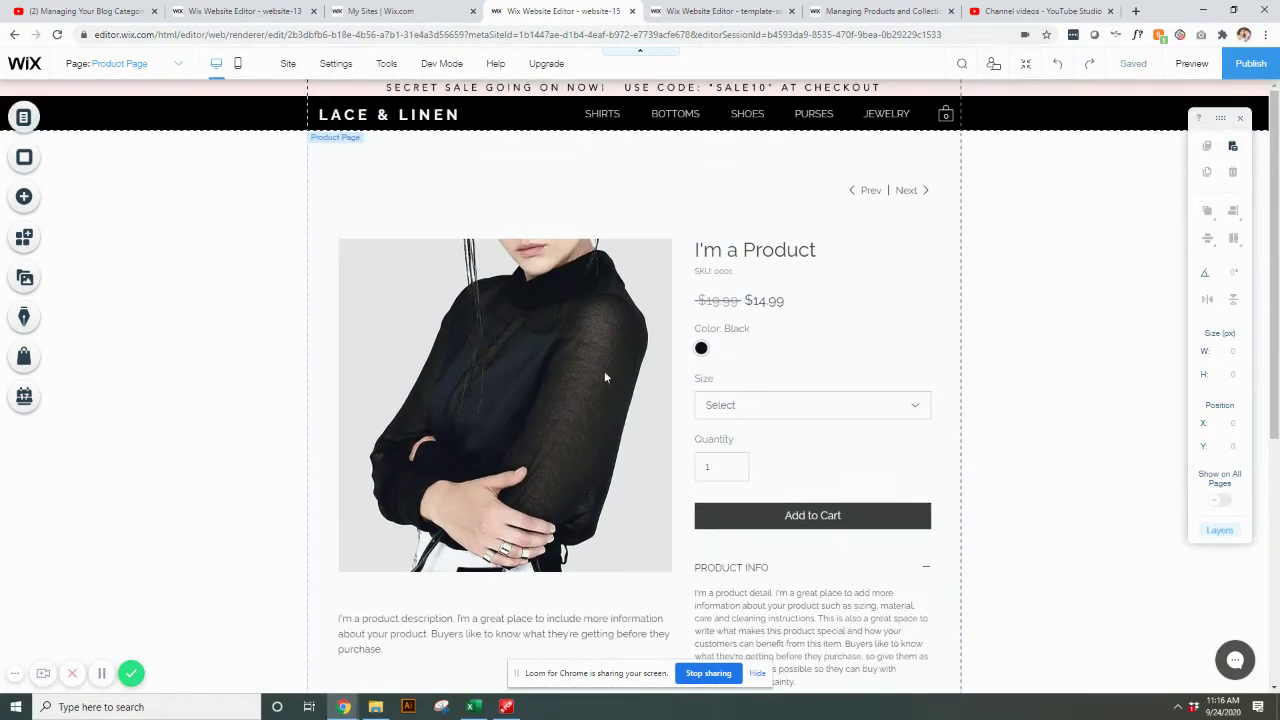
Open the product page element's Settings on the Layout tab, moving the panel off the product
click(463, 201)
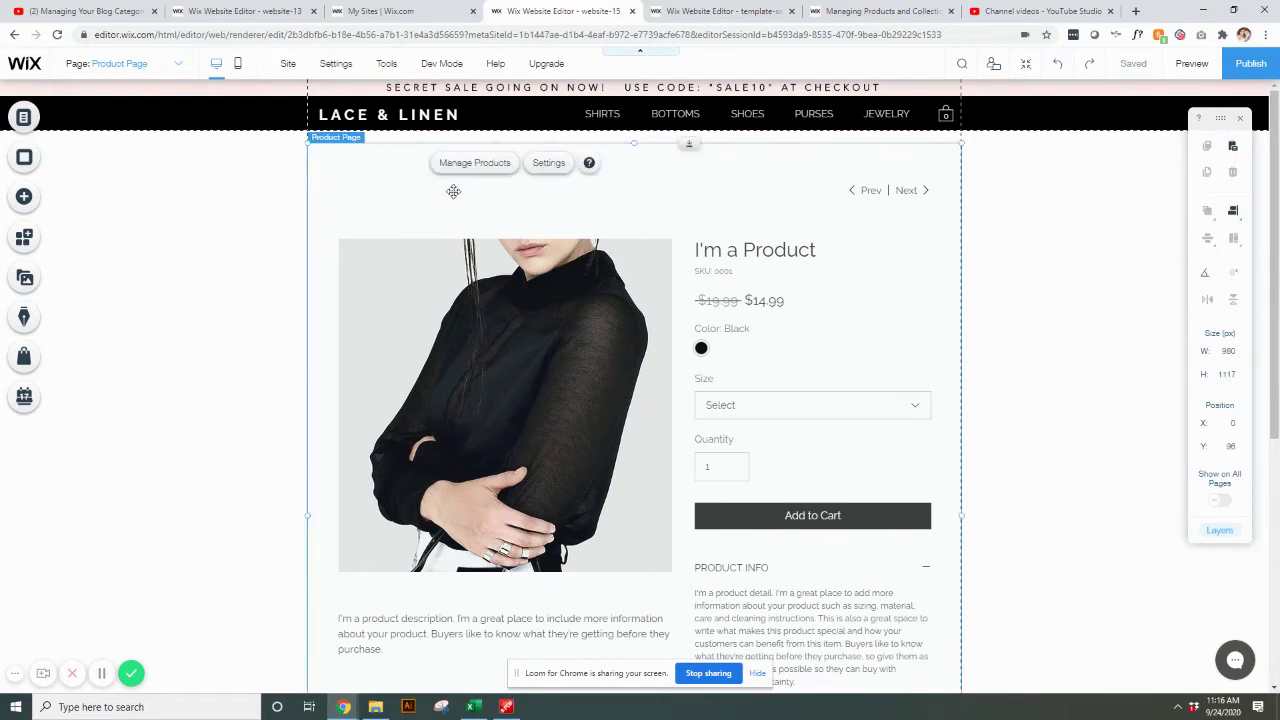
click(541, 165)
drag(161, 147, 262, 182)
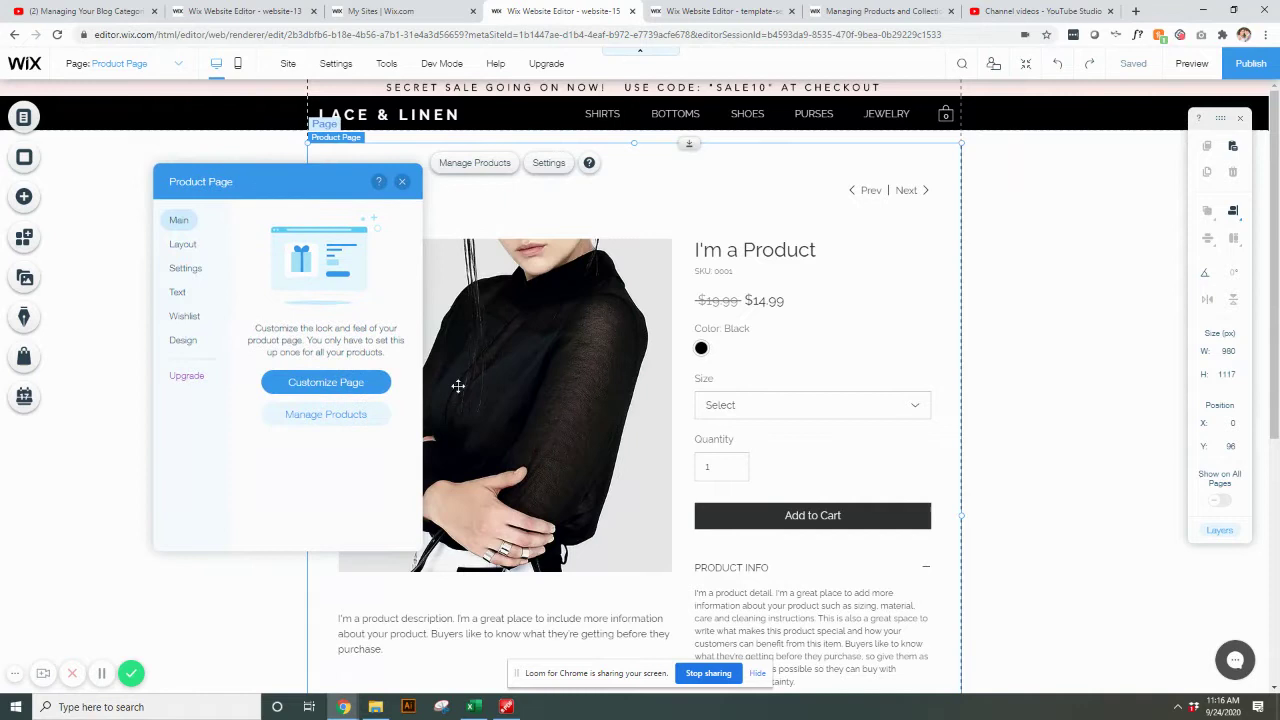
click(180, 245)
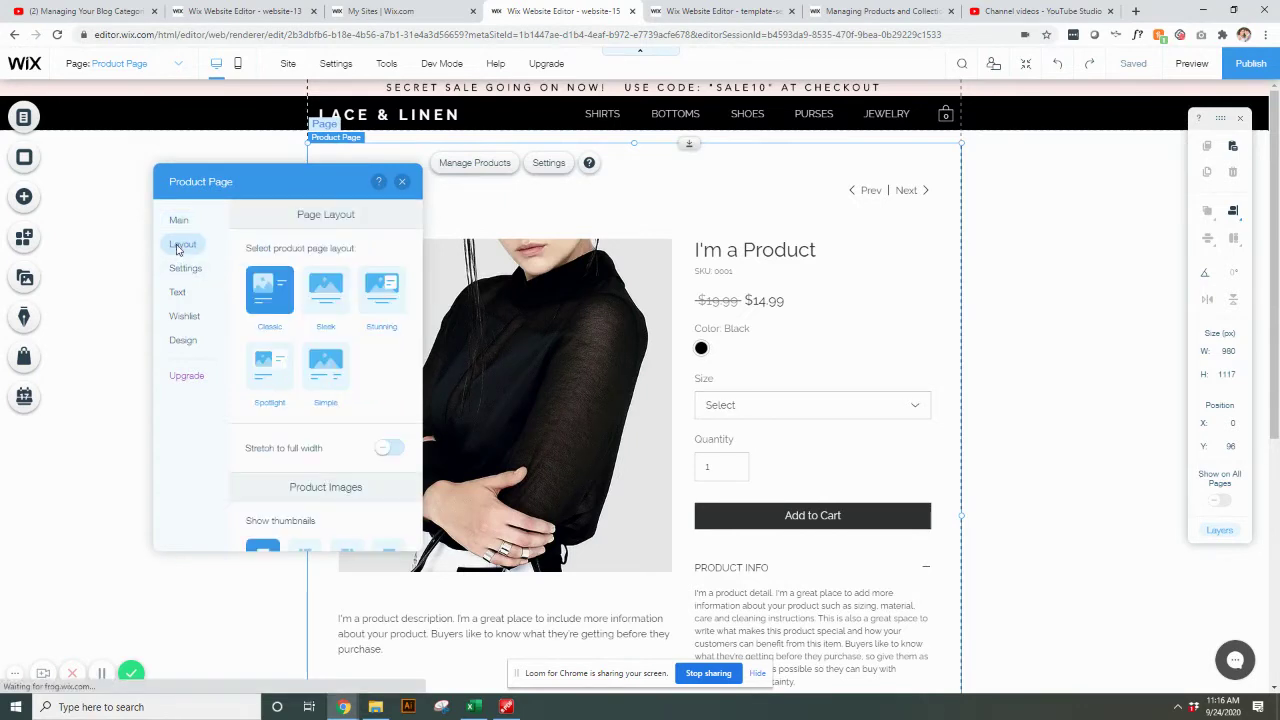
drag(307, 188, 198, 171)
Try the Sleek, Stunning, Spotlight and Simple layouts, then apply Classic
click(213, 271)
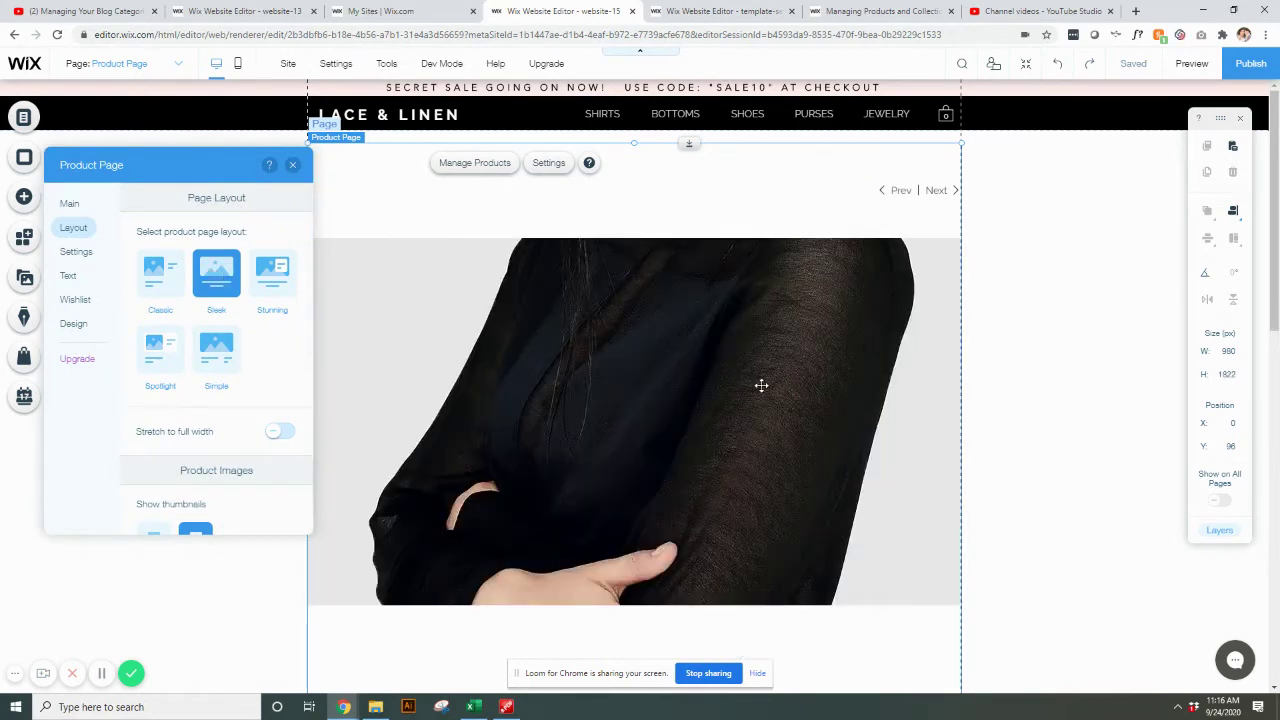
scroll(761, 385, down, 5)
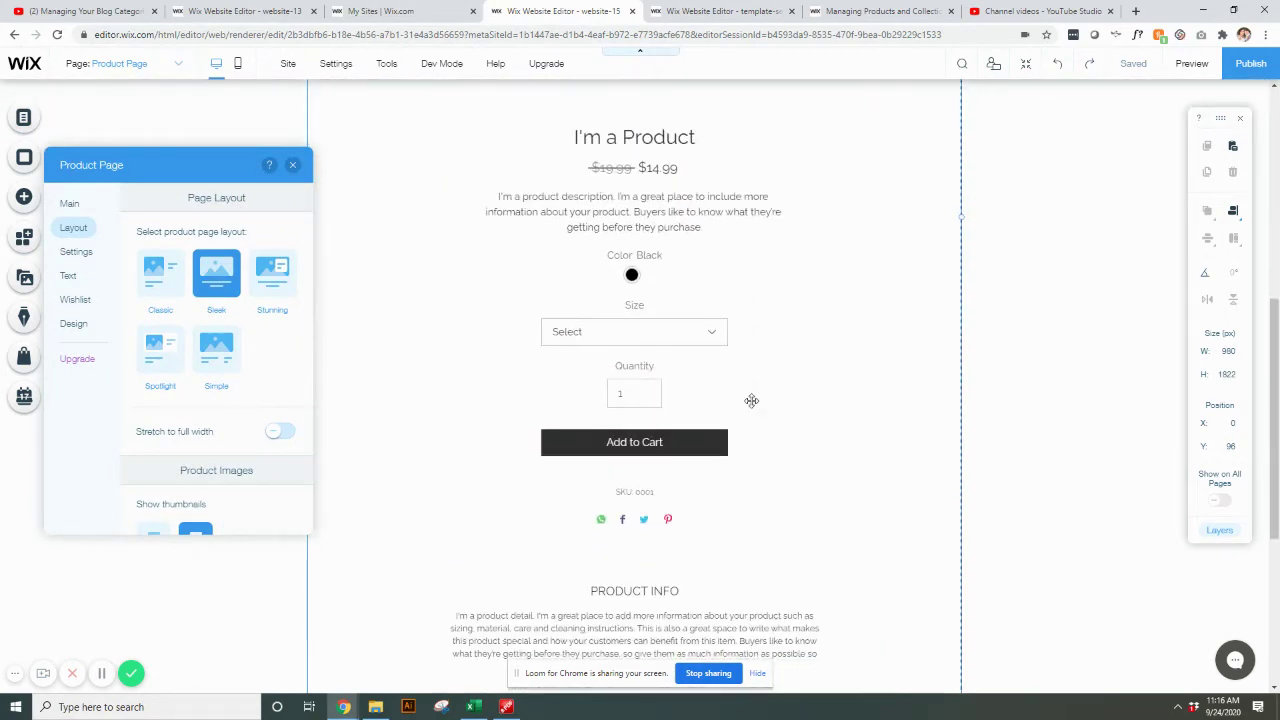
scroll(751, 400, down, 3)
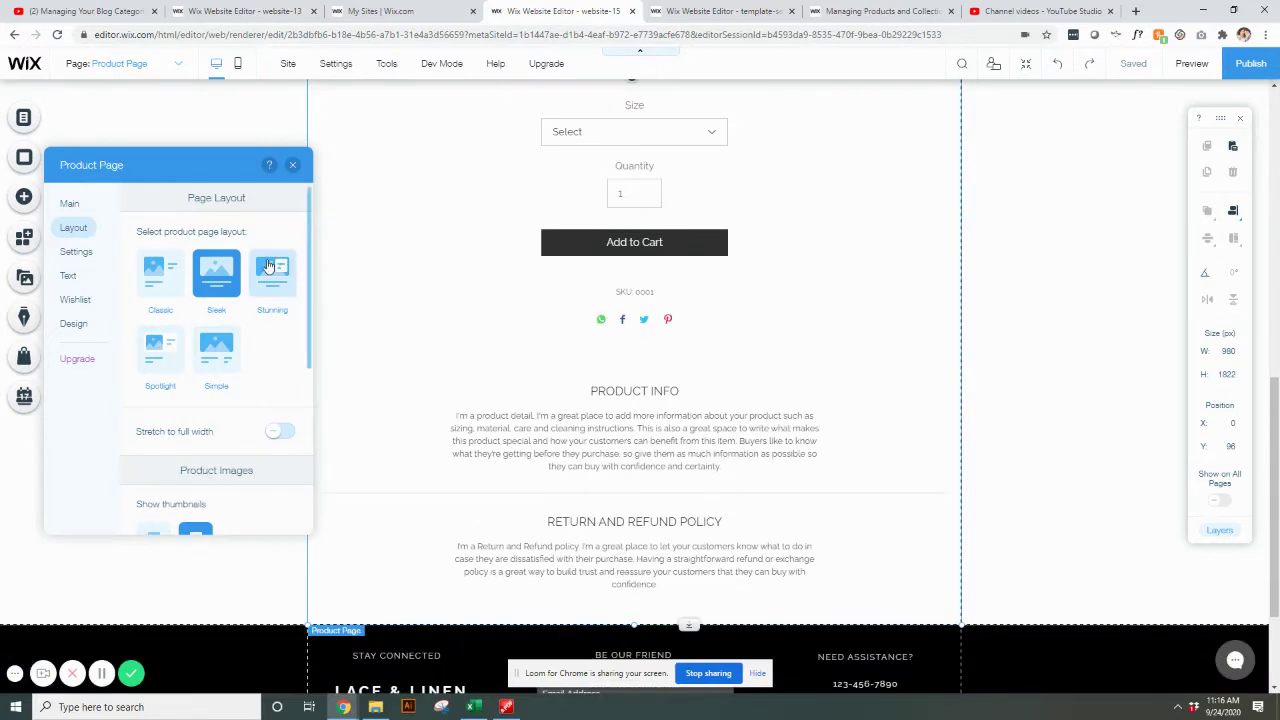
click(268, 265)
scroll(830, 350, up, 5)
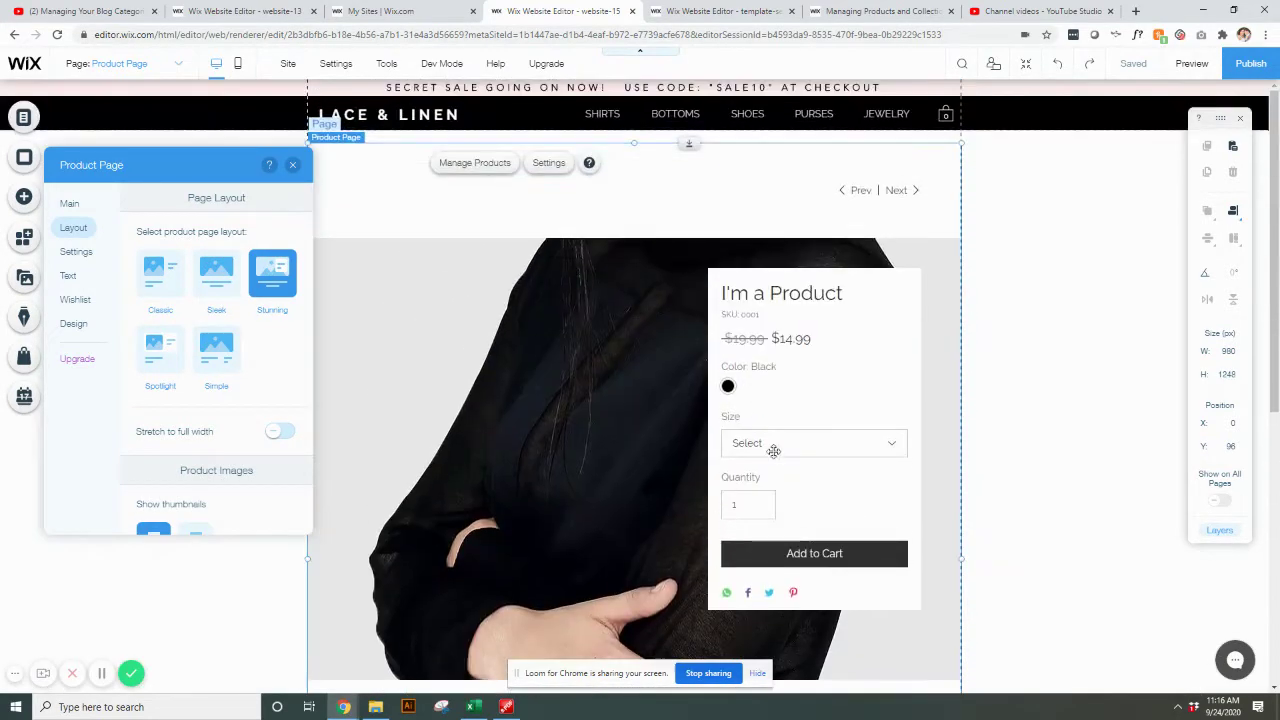
click(160, 348)
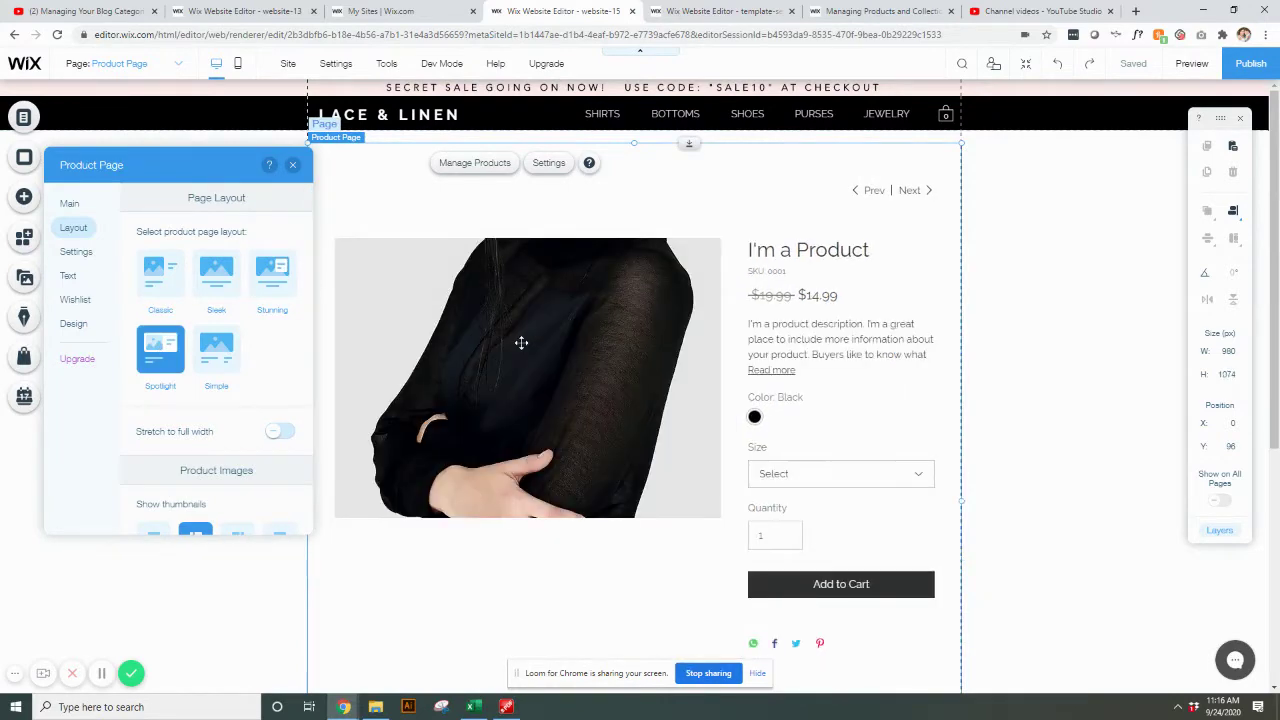
scroll(514, 340, down, 1)
click(210, 358)
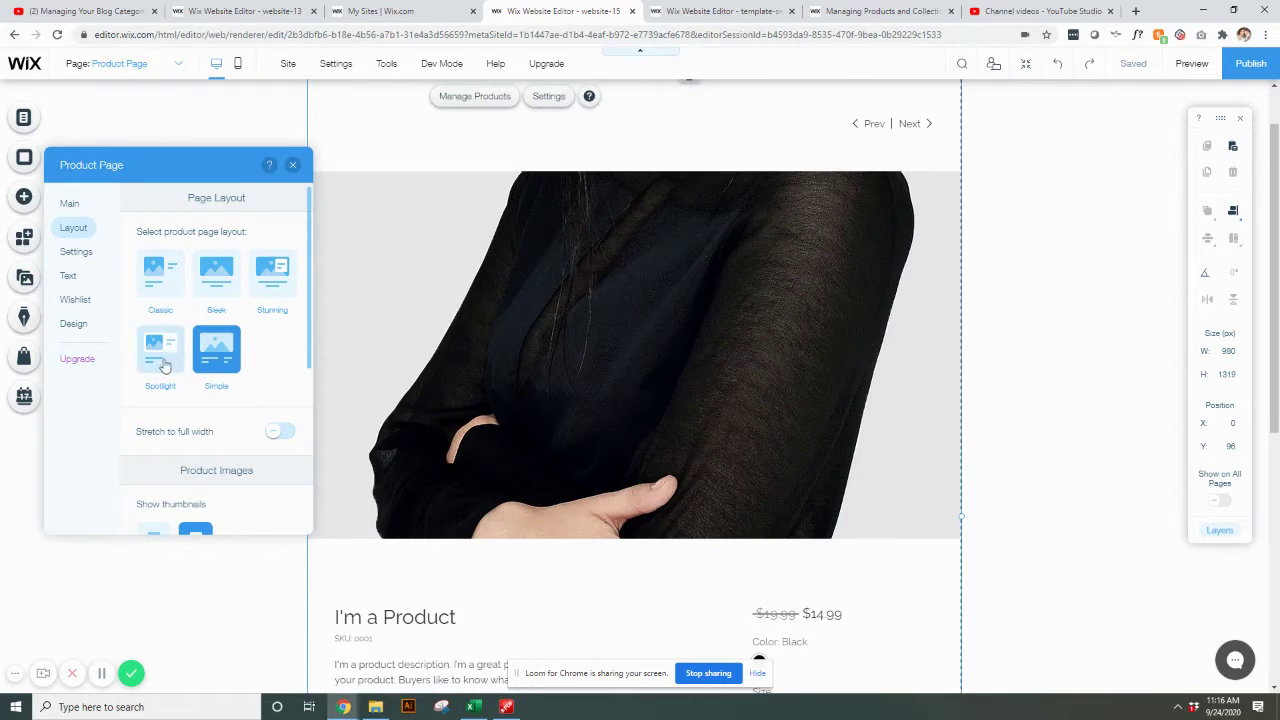
click(148, 270)
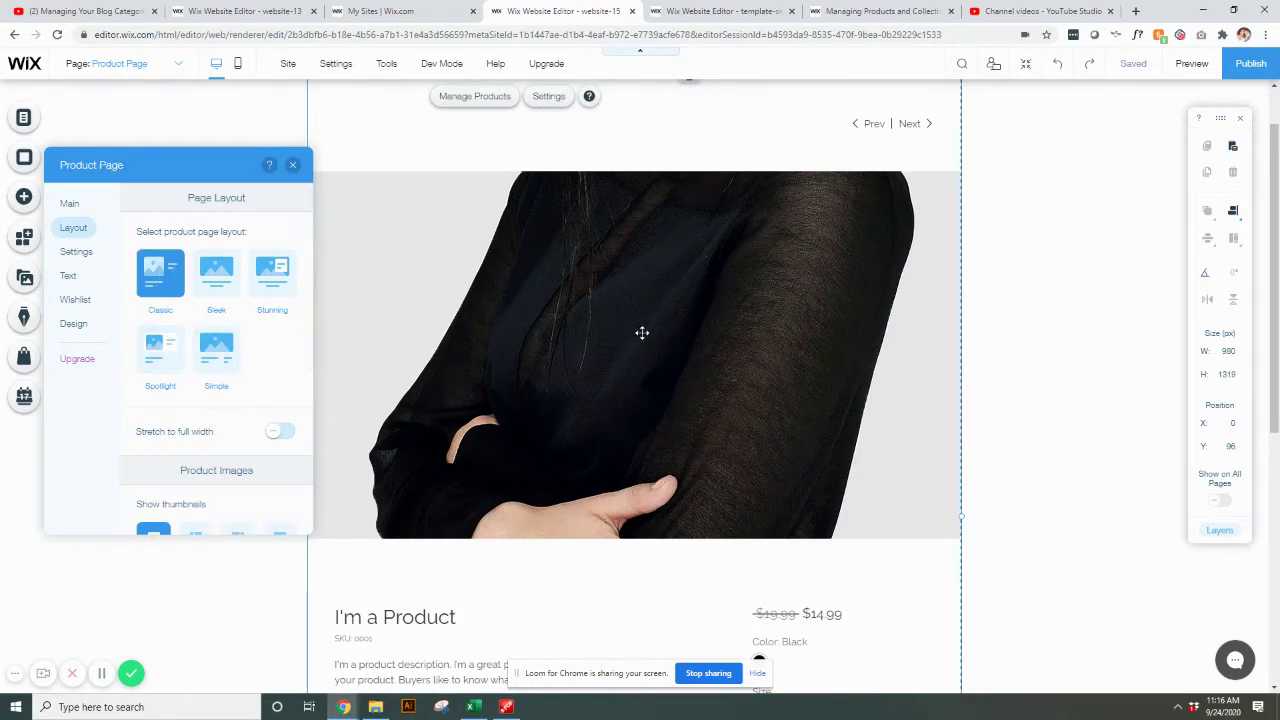
Give product images a 1:1 image ratio and Fit resizing instead of crop
scroll(283, 340, down, 3)
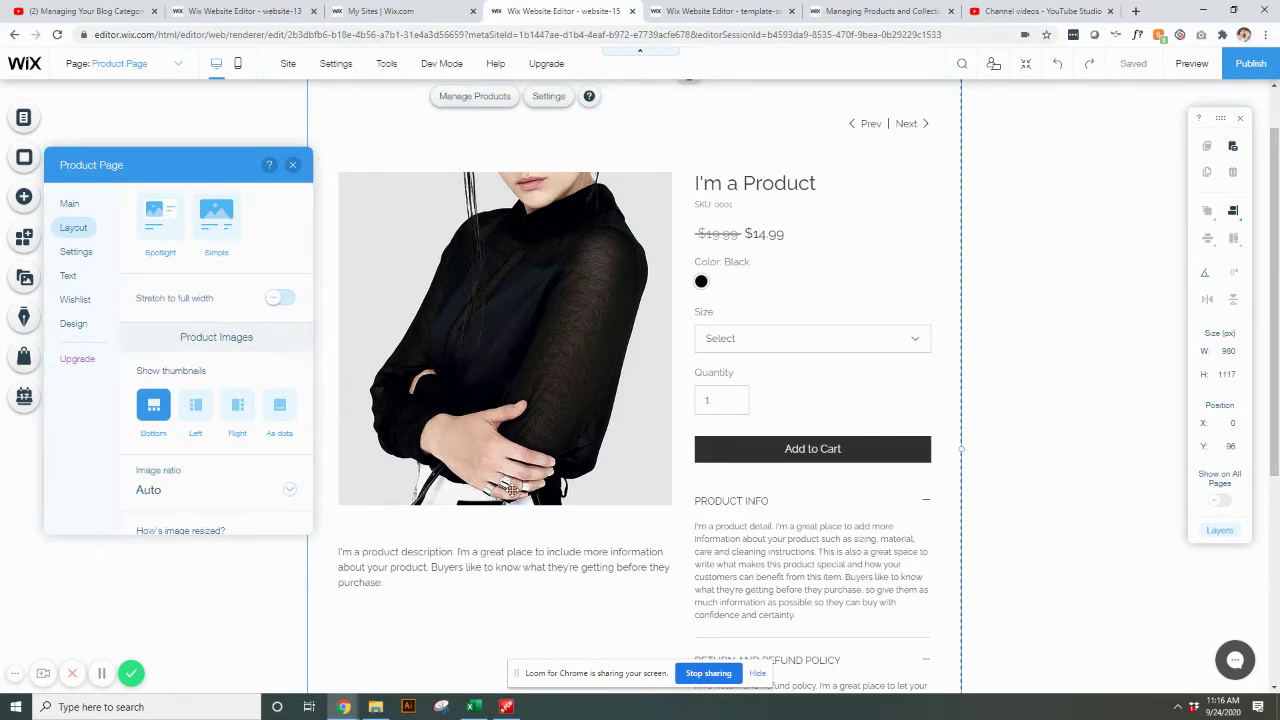
scroll(252, 380, down, 2)
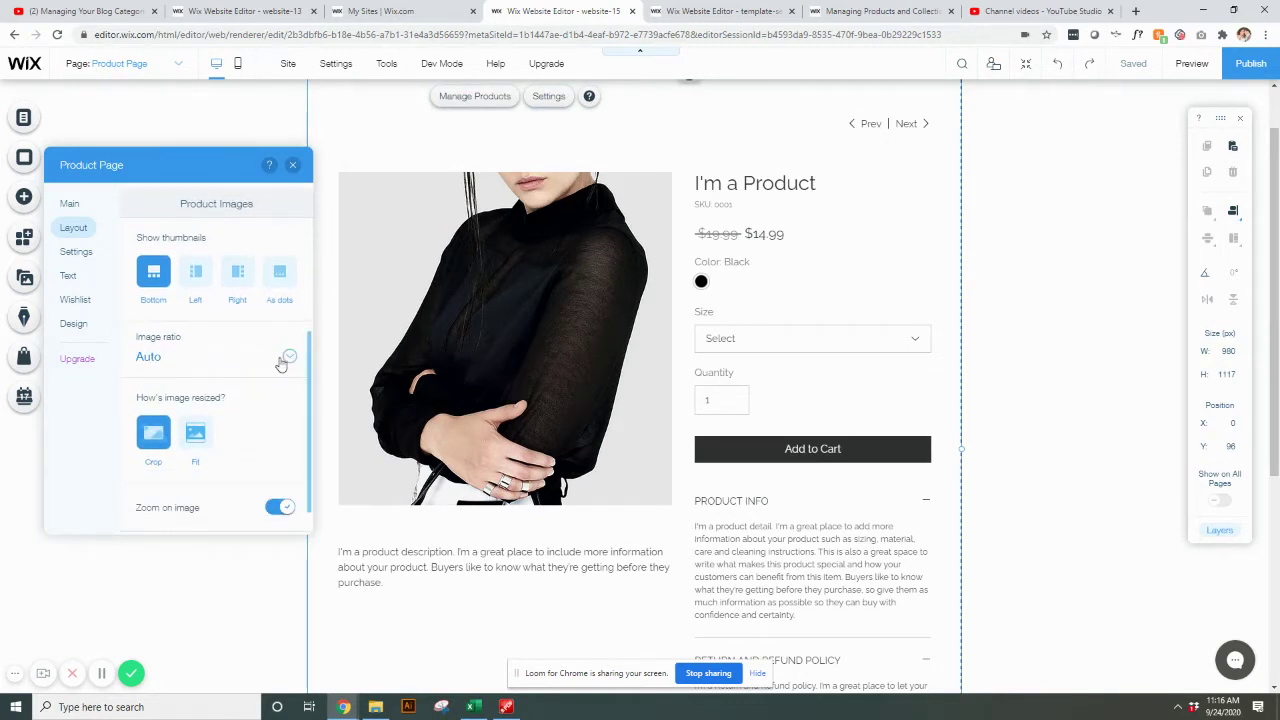
click(288, 356)
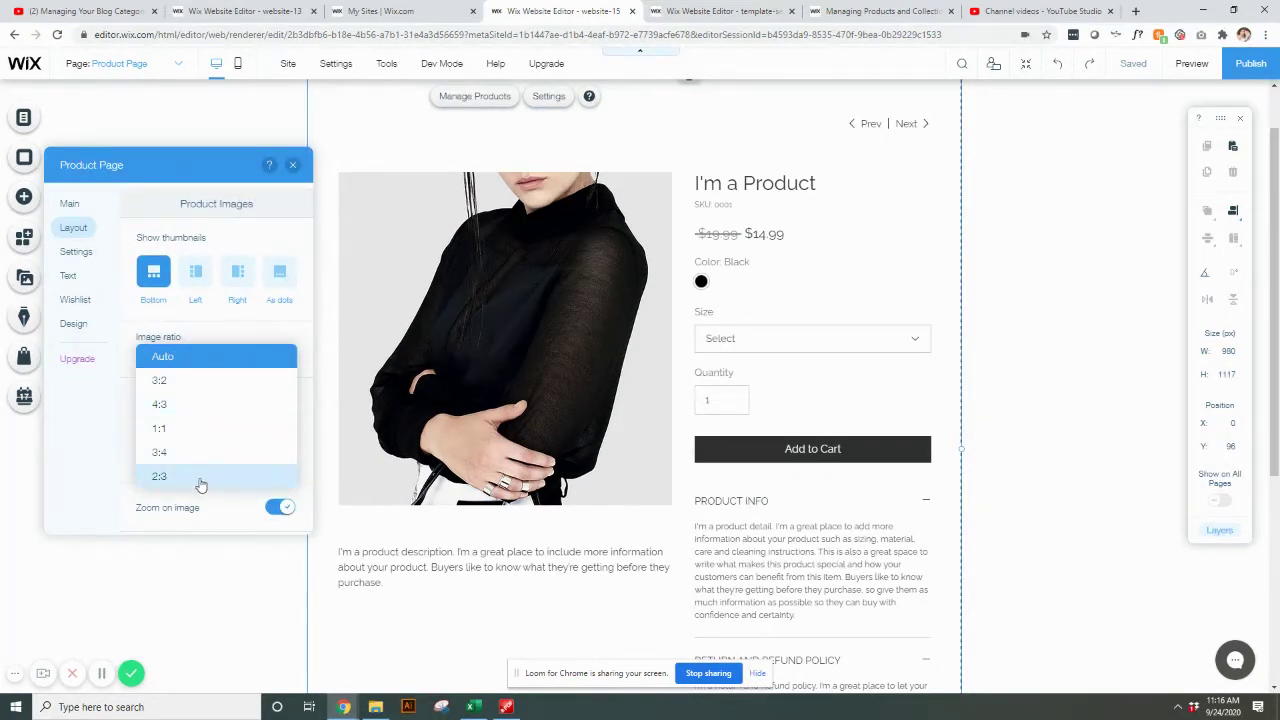
click(180, 428)
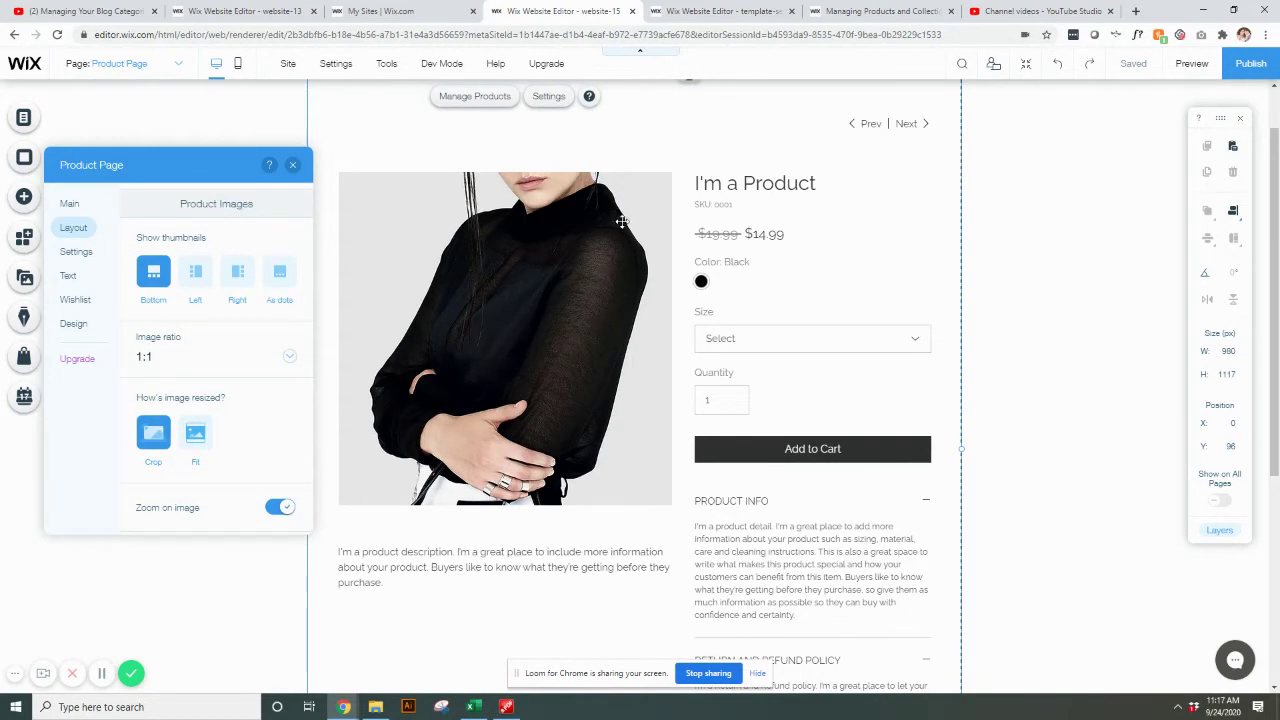
click(287, 356)
click(226, 284)
scroll(275, 432, down, 1)
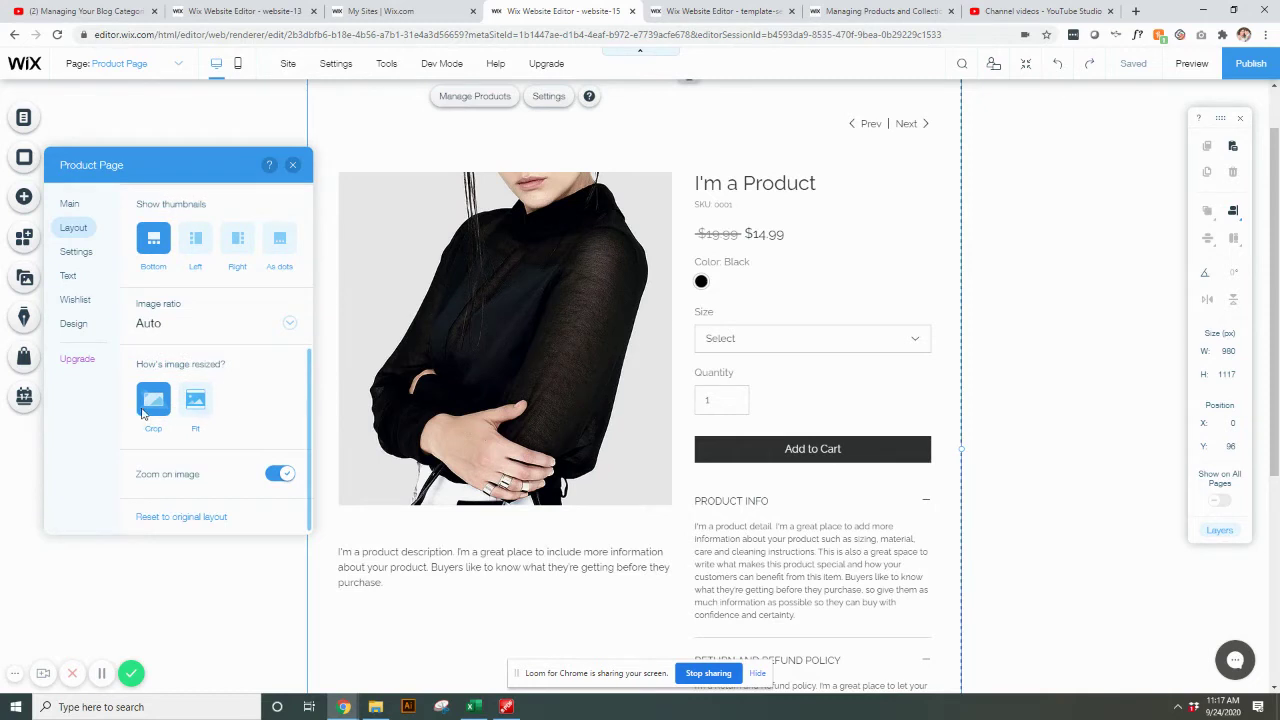
click(198, 406)
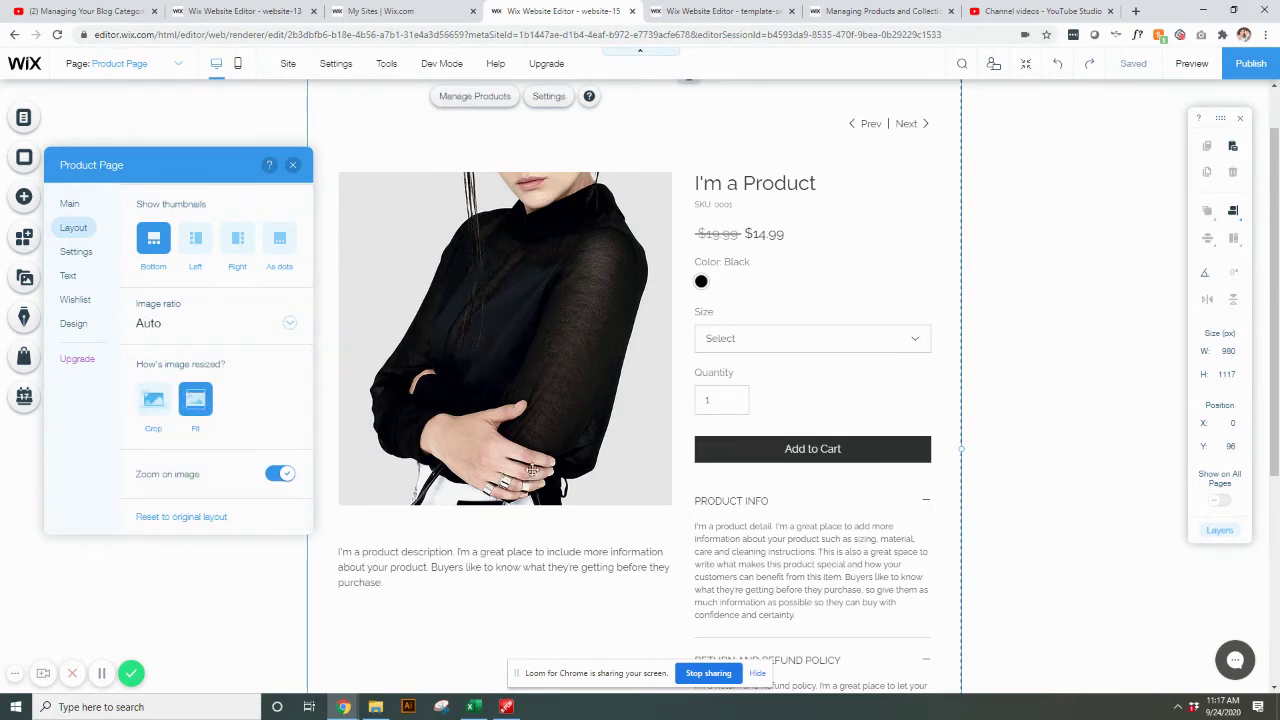
click(286, 326)
click(177, 395)
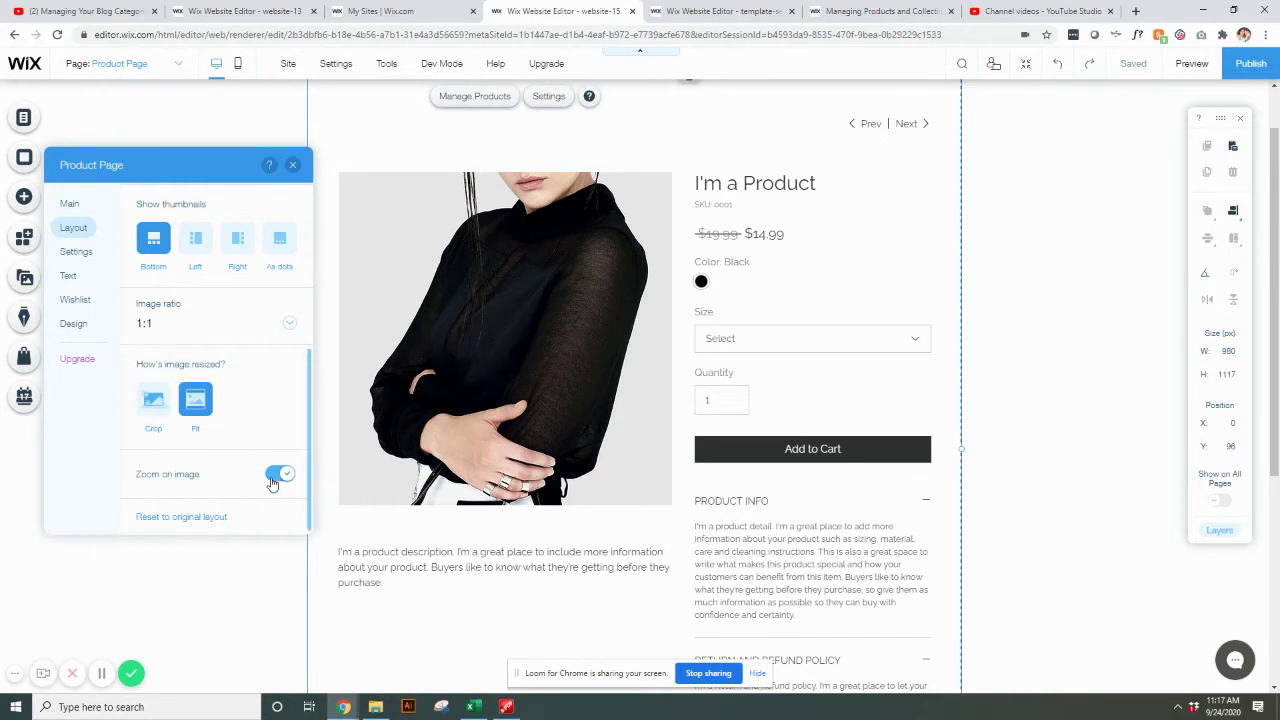
scroll(266, 449, up, 5)
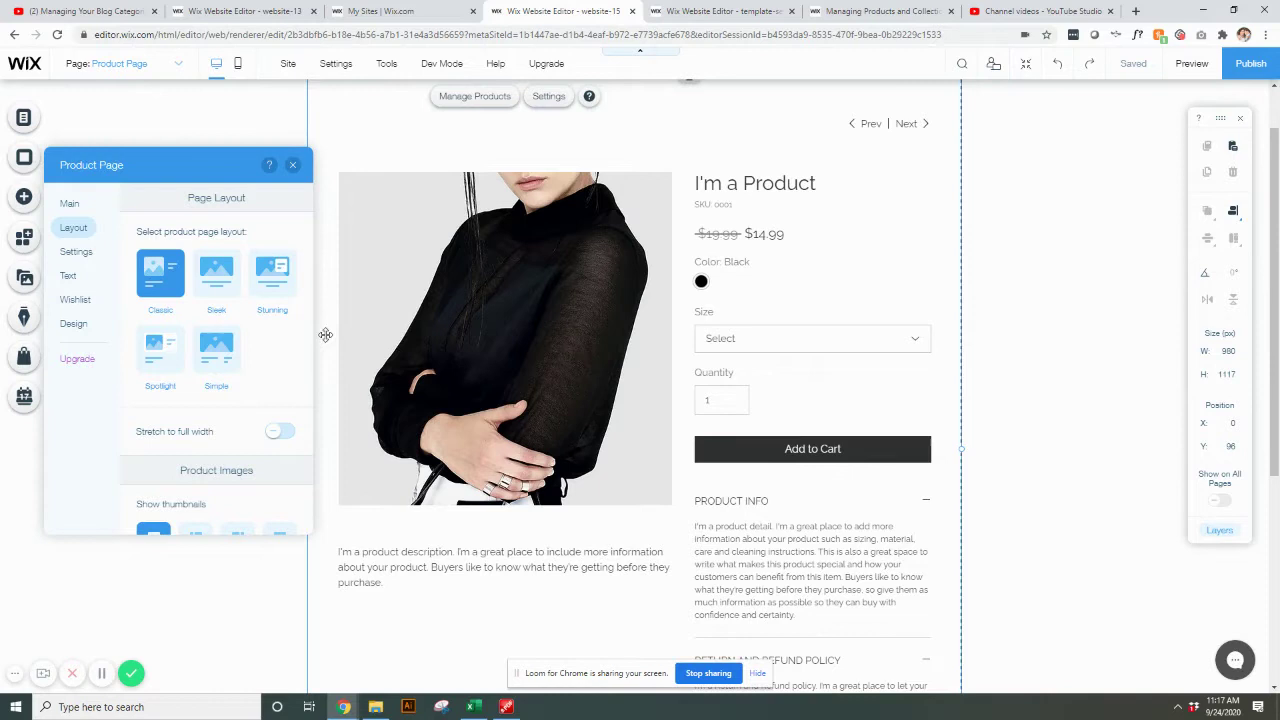
Tick SKU under What's Displayed so the product shows its SKU again
click(80, 256)
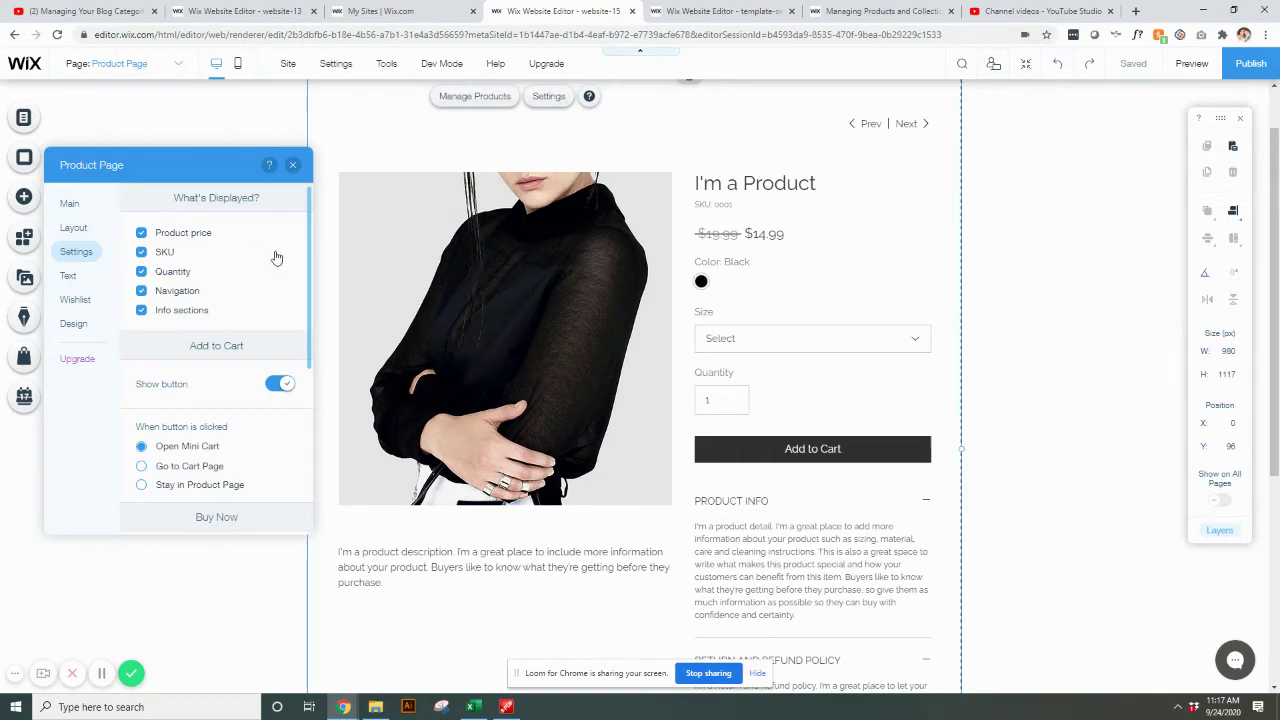
click(141, 254)
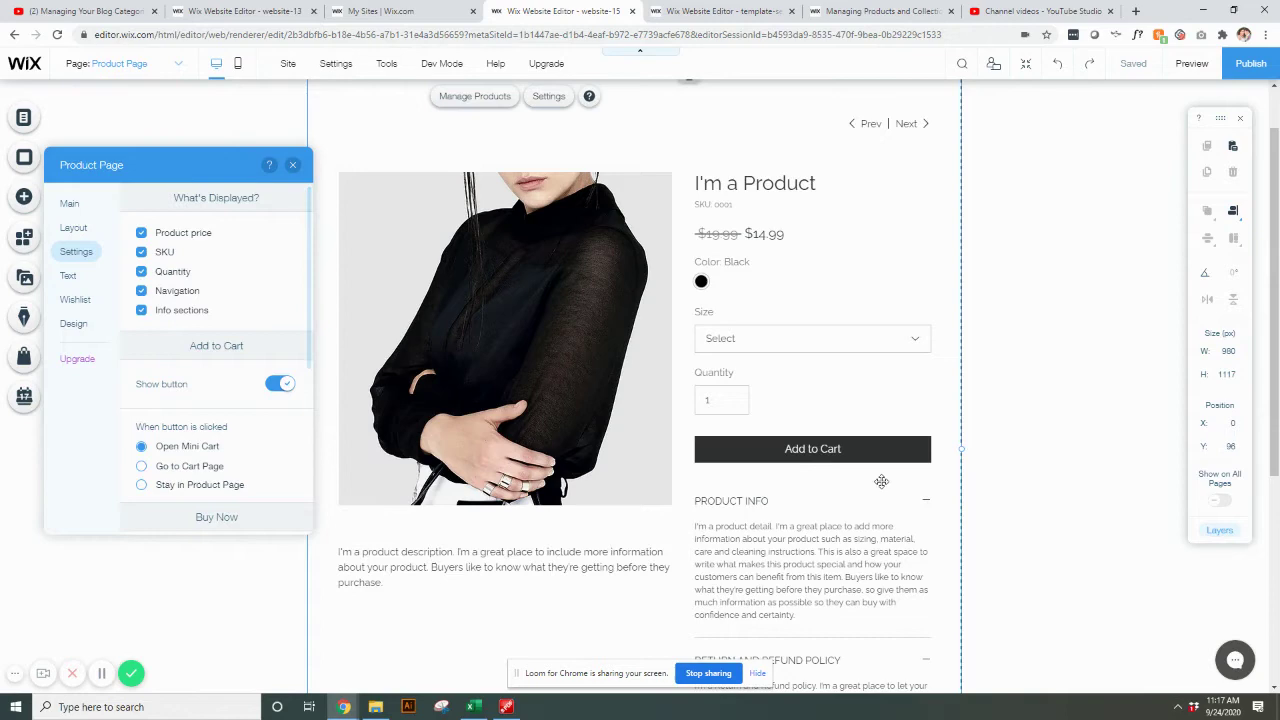
scroll(881, 481, down, 1)
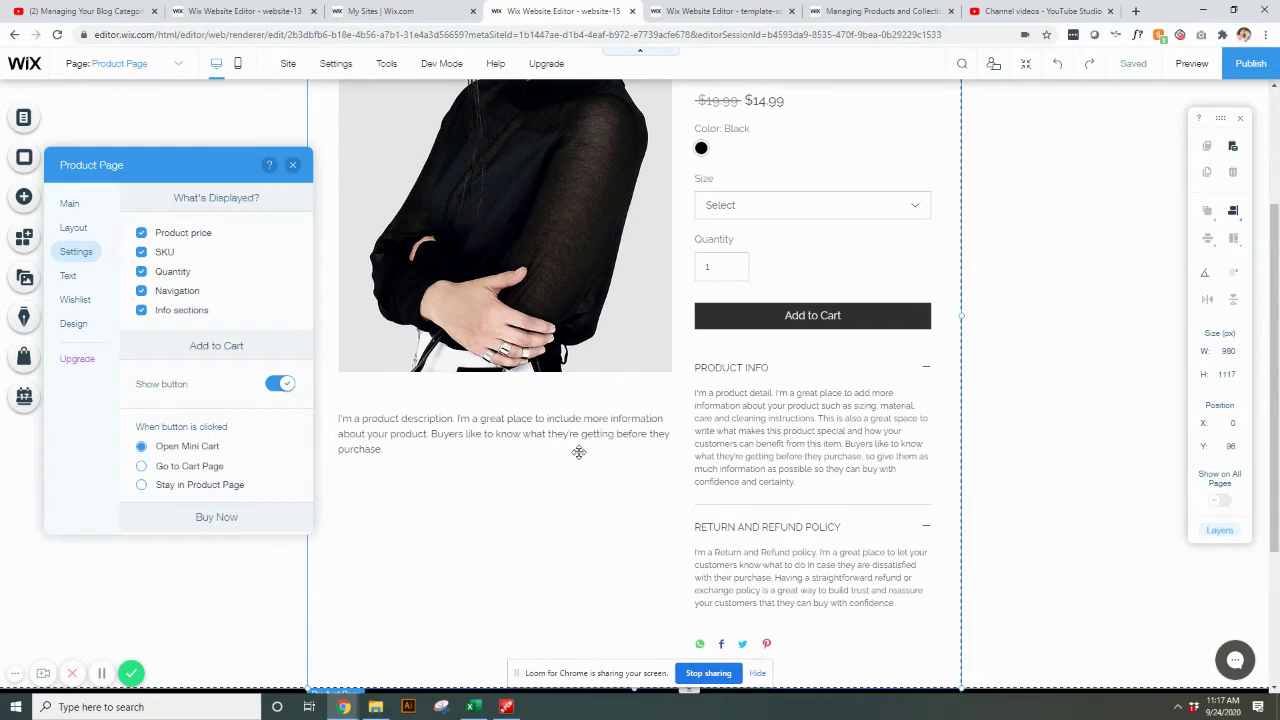
scroll(578, 452, up, 1)
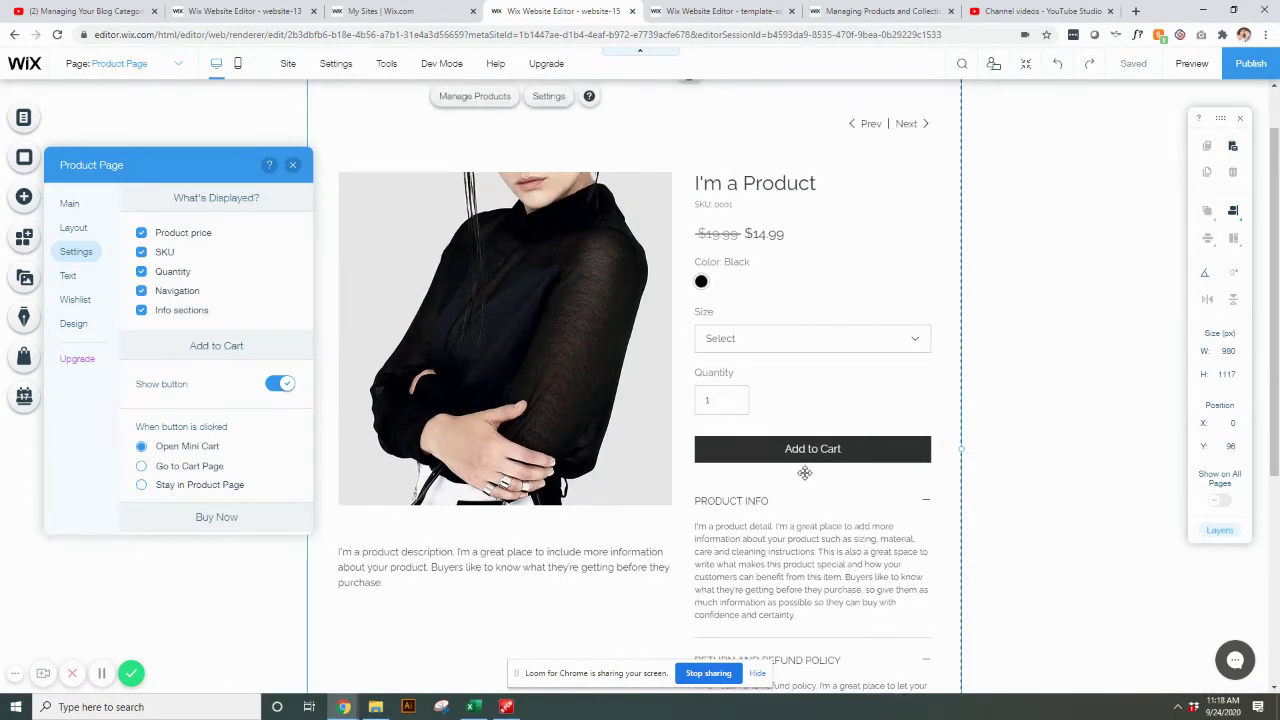
Turn off the Add to Cart Show button toggle
click(274, 384)
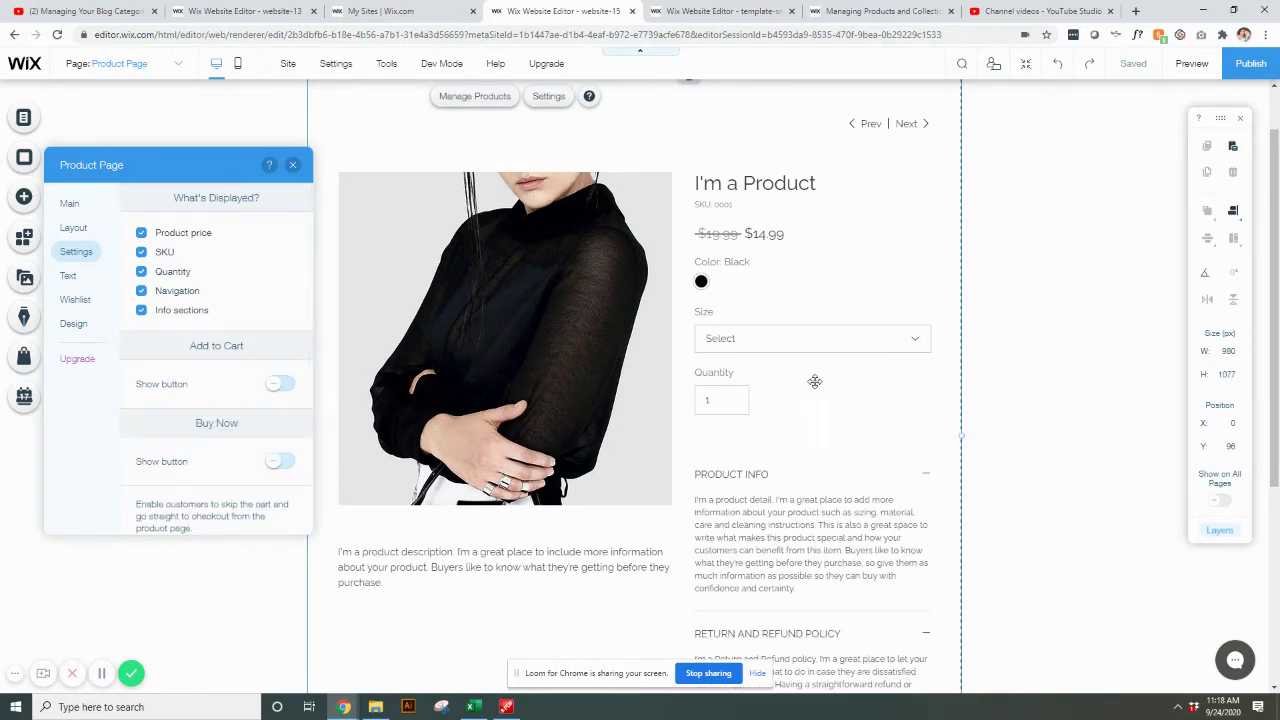
scroll(185, 422, down, 3)
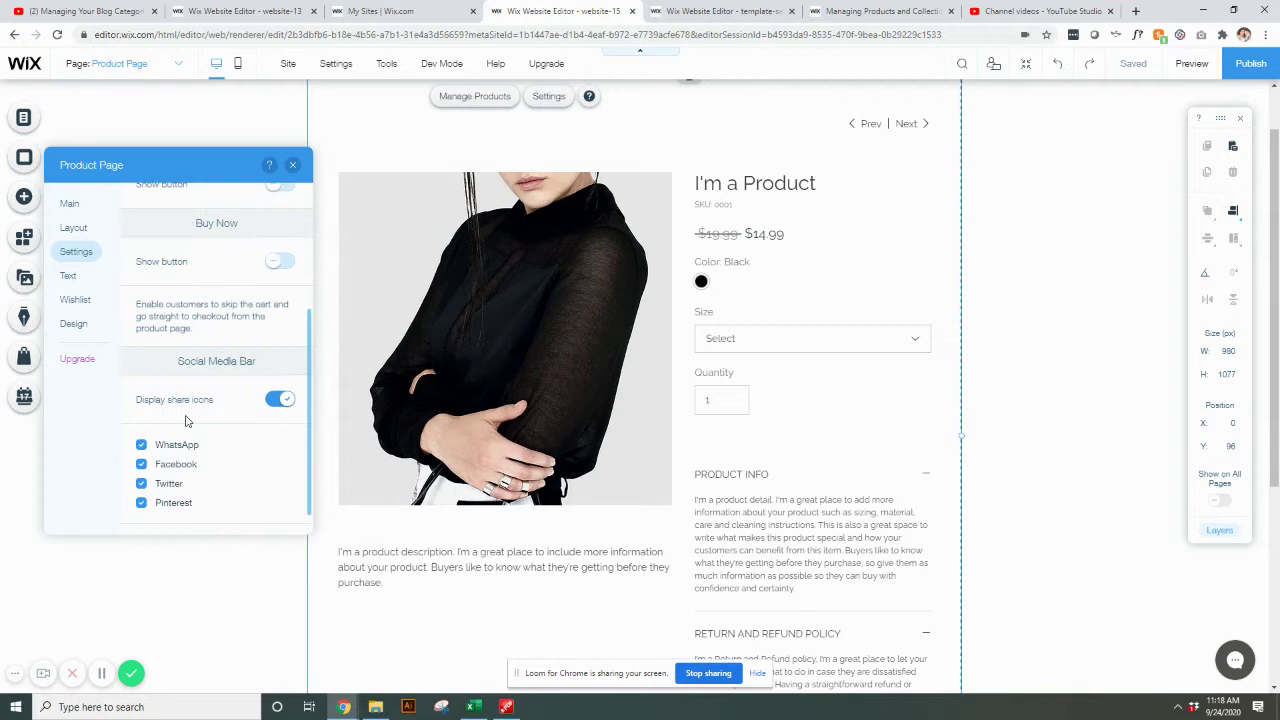
scroll(220, 420, up, 3)
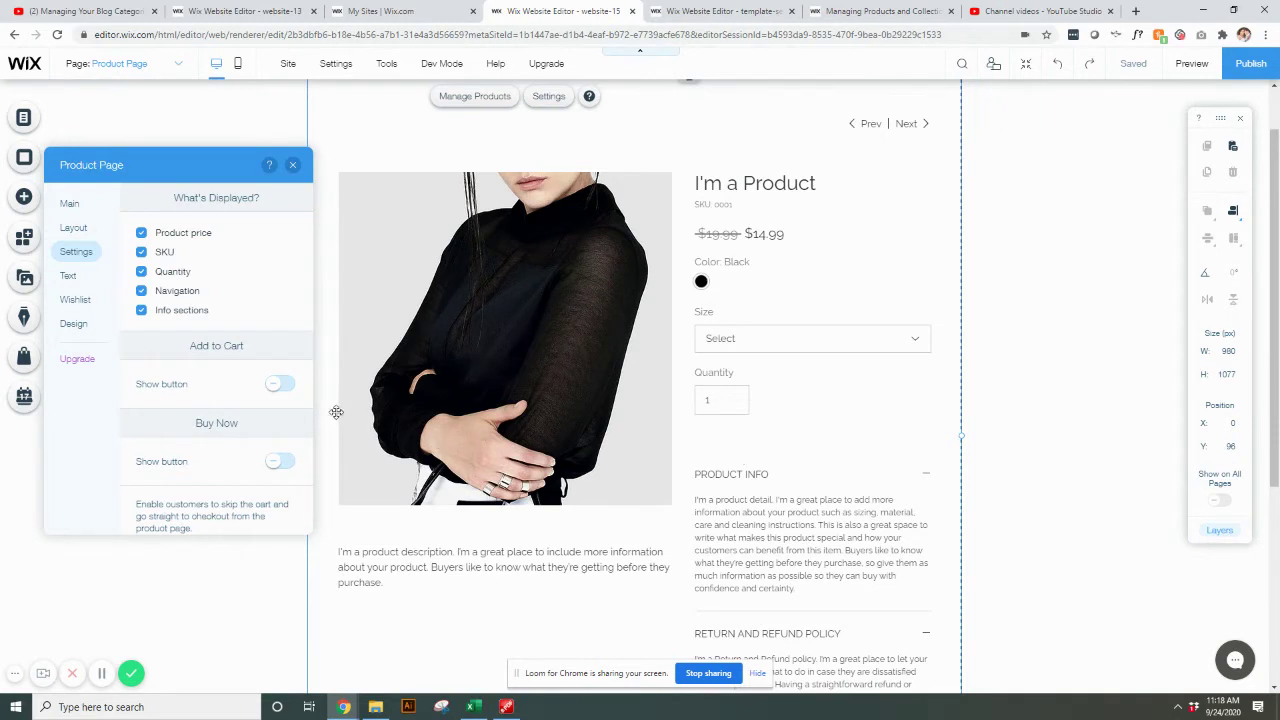
Compare Add to Cart and Buy Now buttons, ending with Add to Cart on and Buy Now off
click(281, 385)
scroll(242, 394, down, 1)
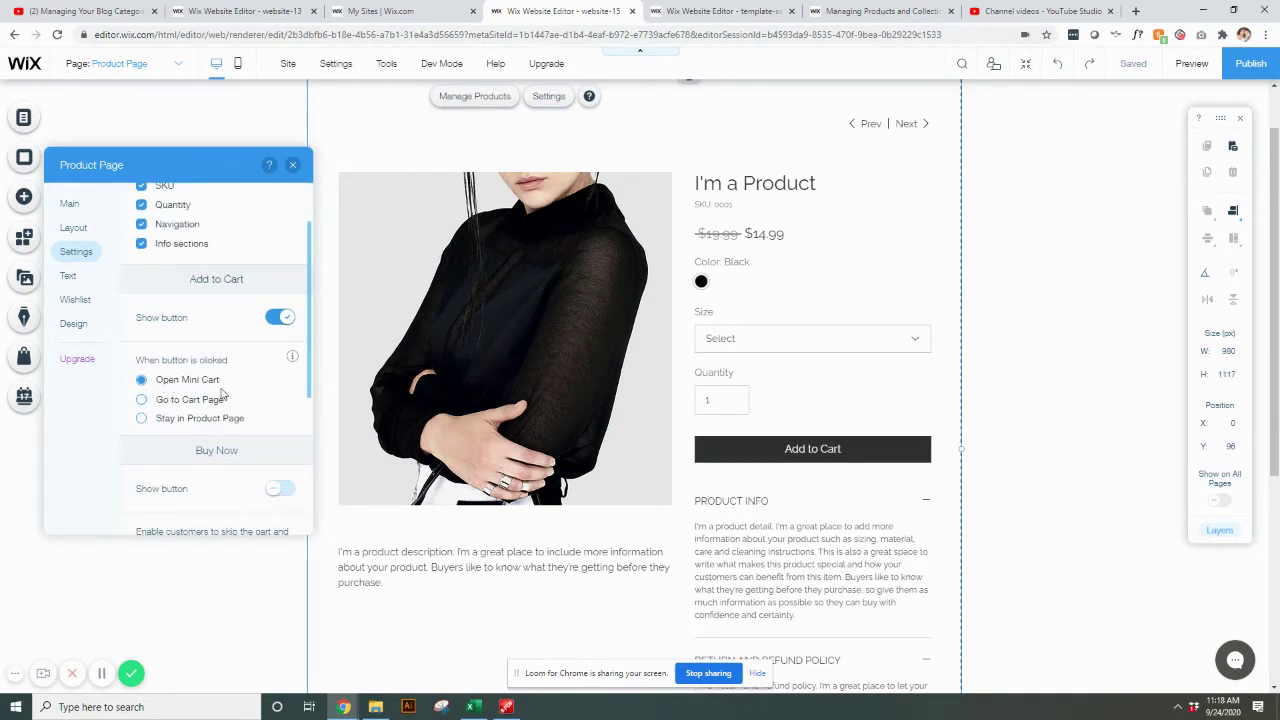
mouse_move(295, 387)
scroll(186, 400, down, 3)
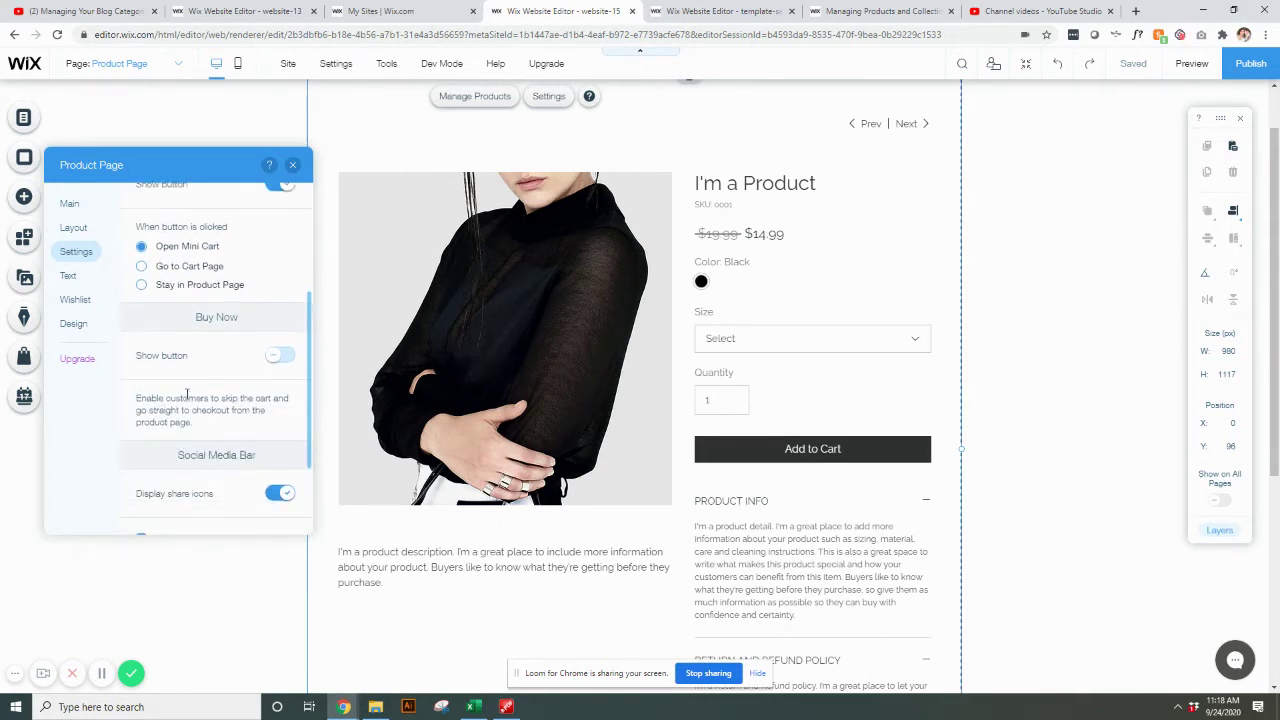
scroll(200, 340, up, 2)
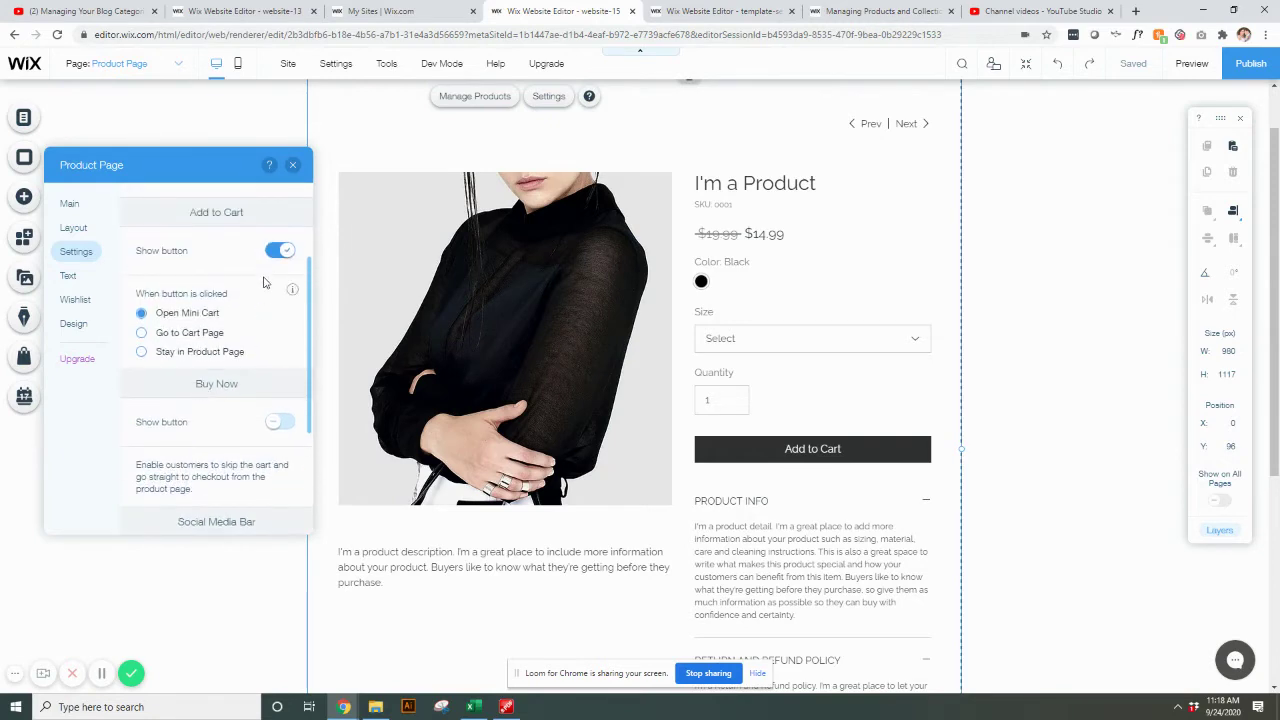
click(277, 251)
click(280, 330)
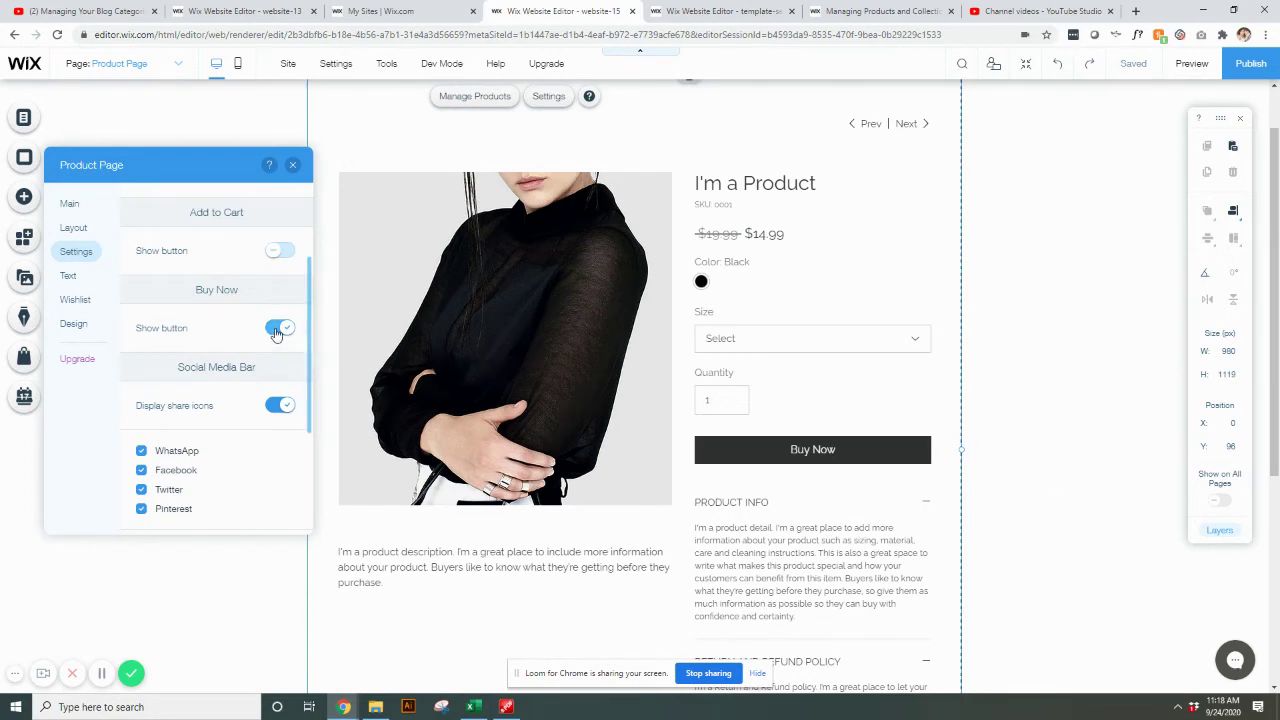
click(279, 329)
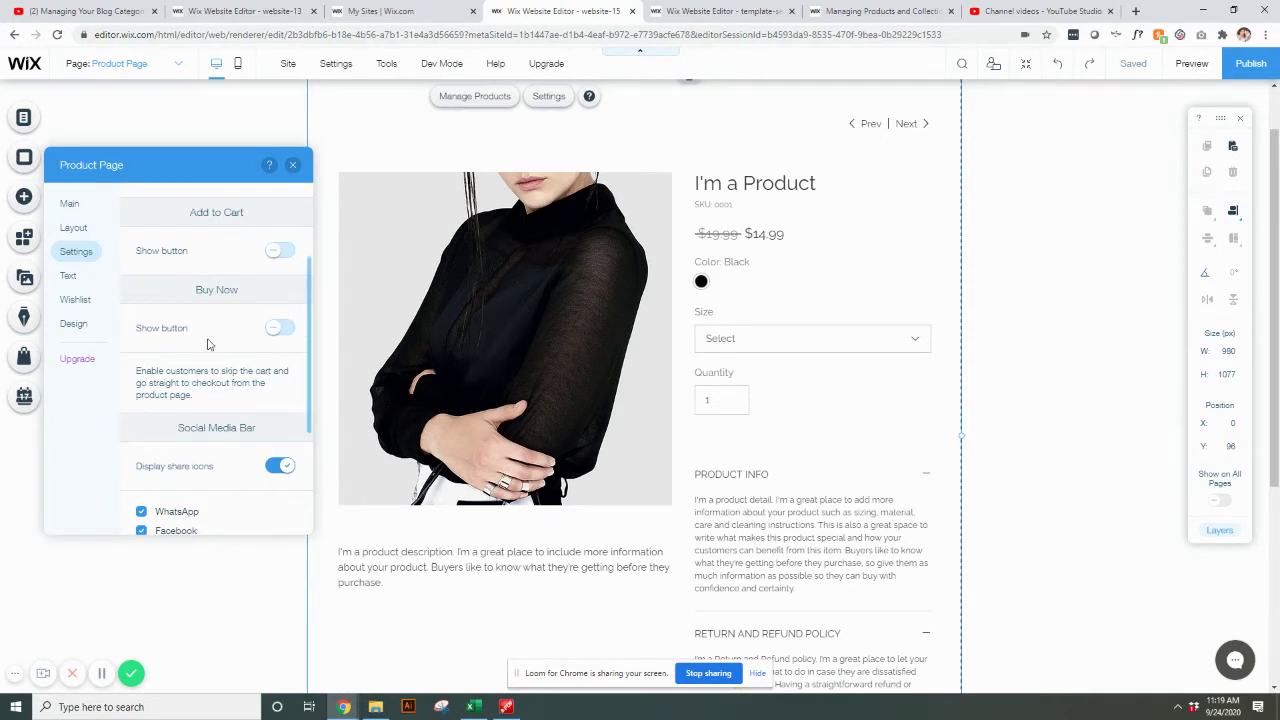
click(283, 251)
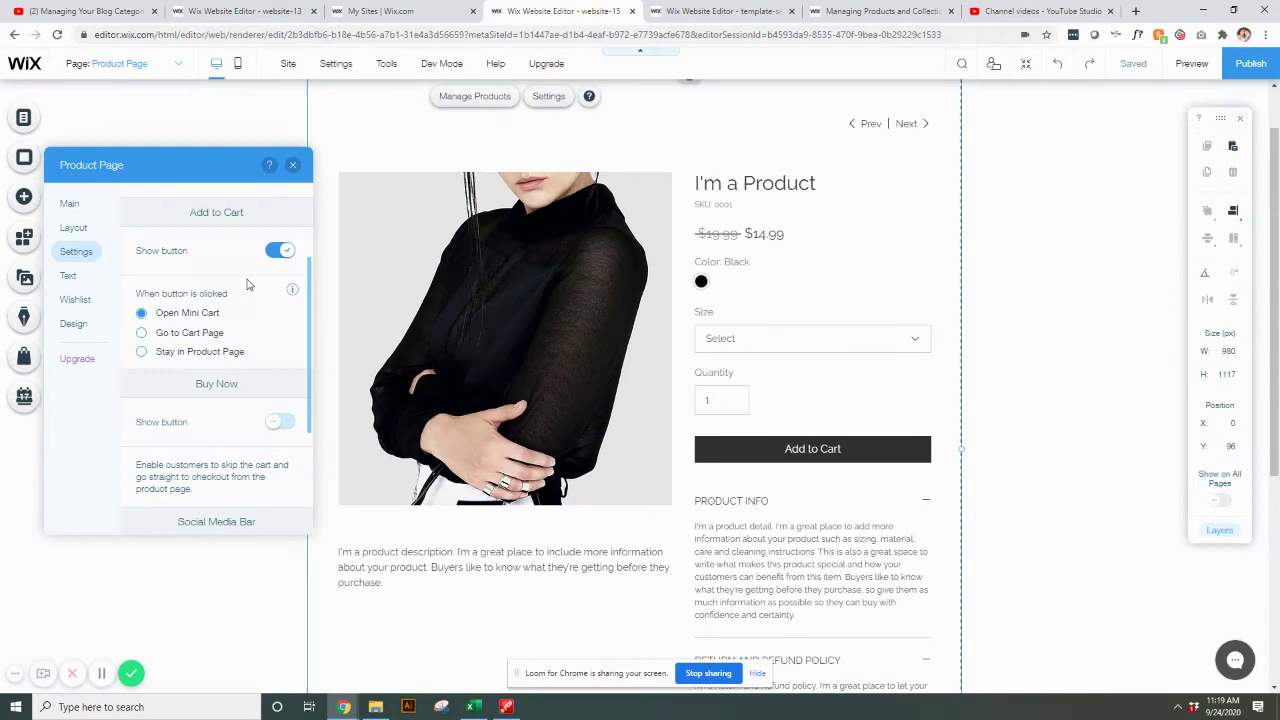
Switch off Display share icons to remove the social share icons
scroll(220, 375, down, 2)
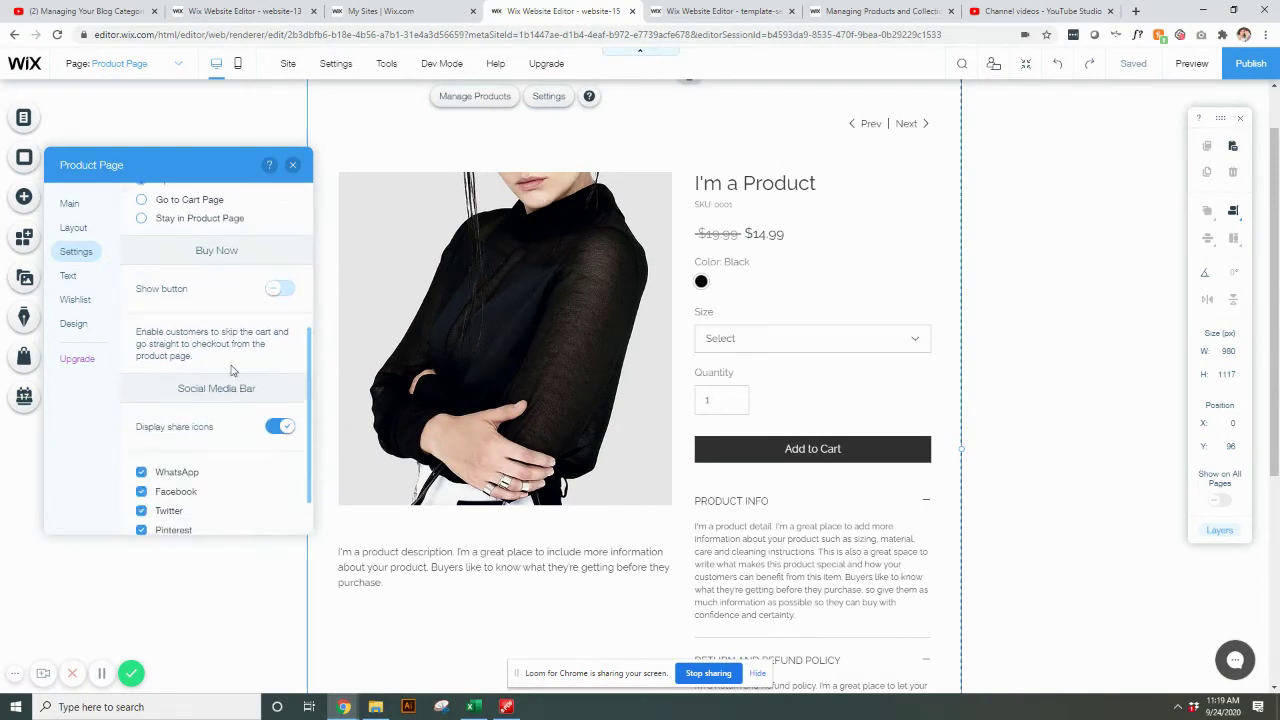
scroll(922, 470, down, 2)
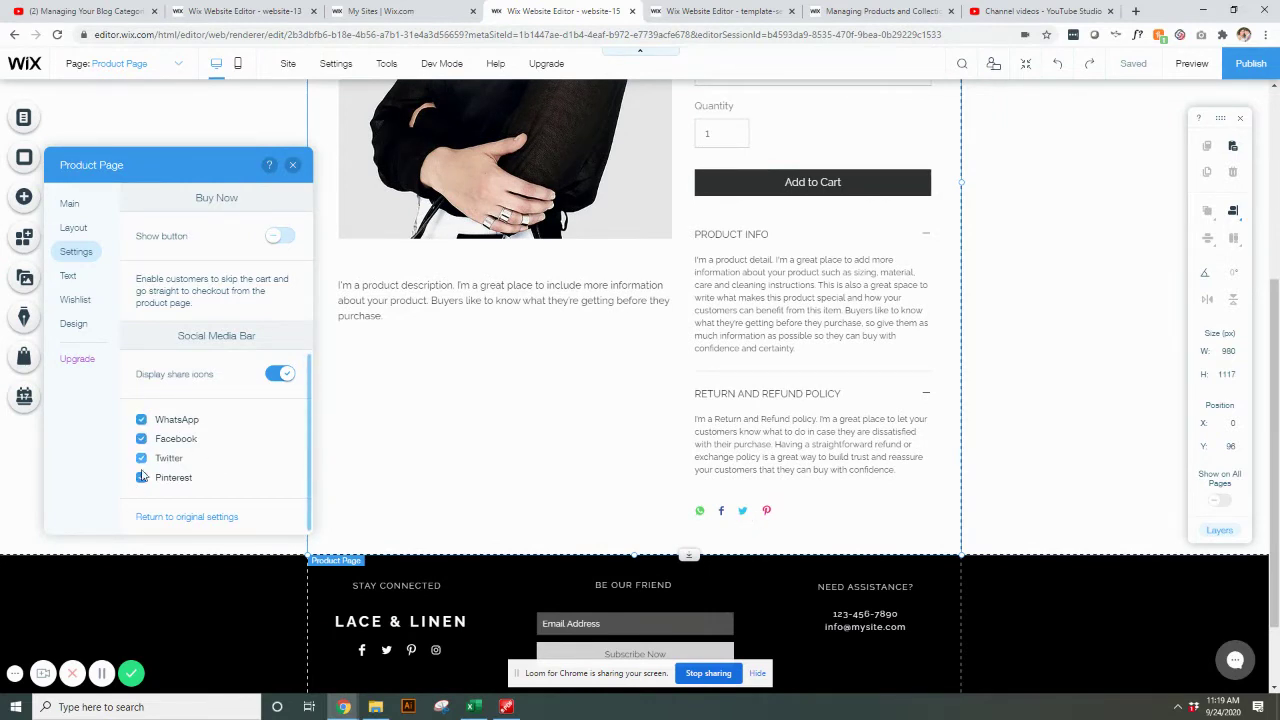
click(271, 375)
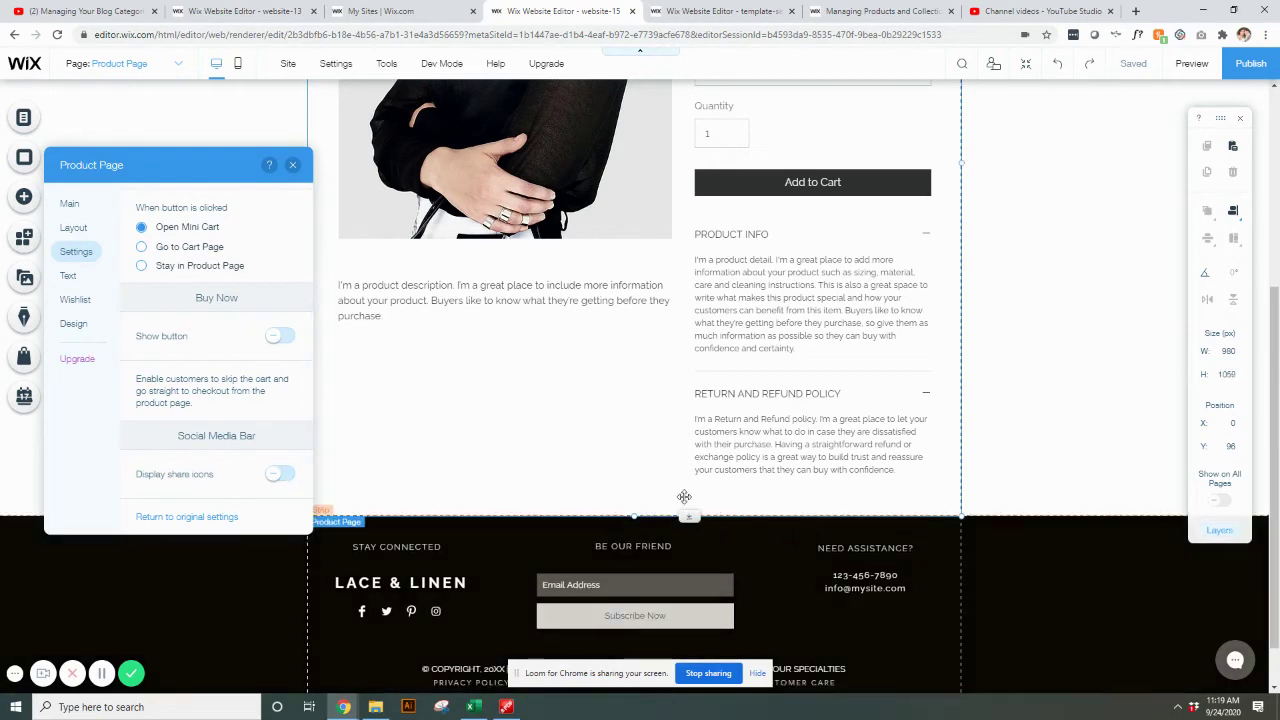
Review the button and stock message text fields, then view the Wishlist settings
click(80, 280)
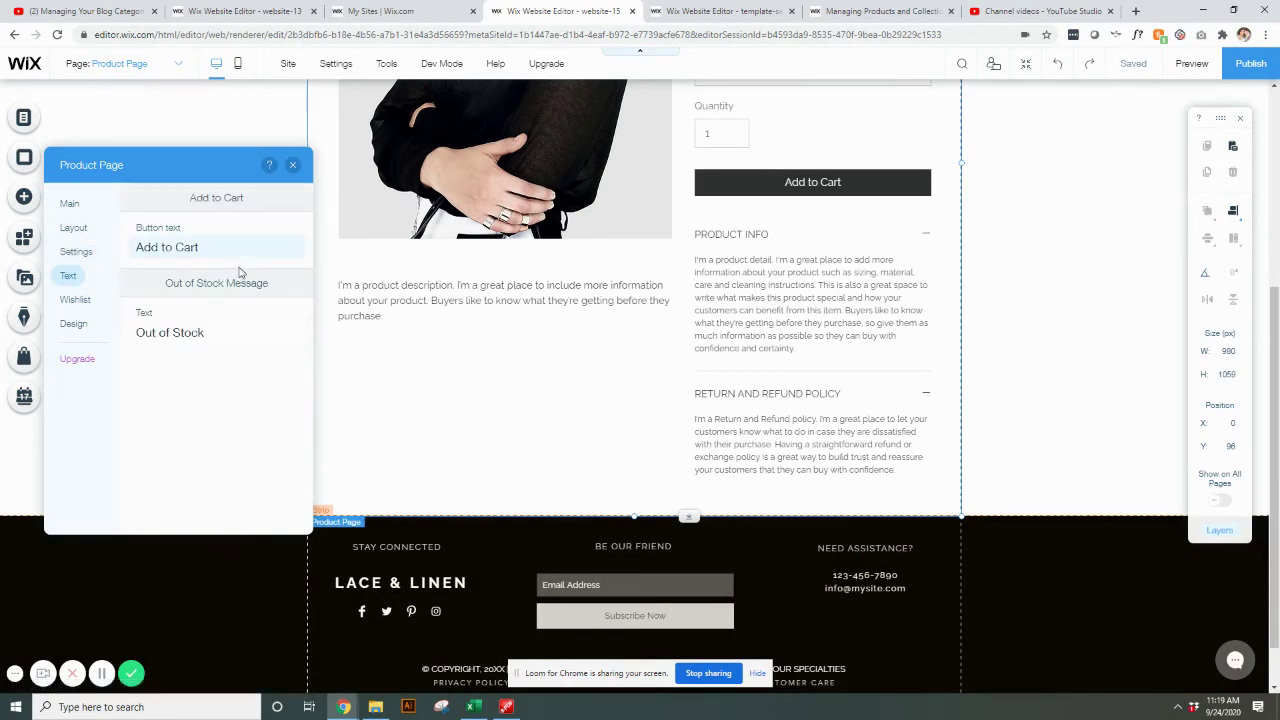
scroll(548, 422, up, 2)
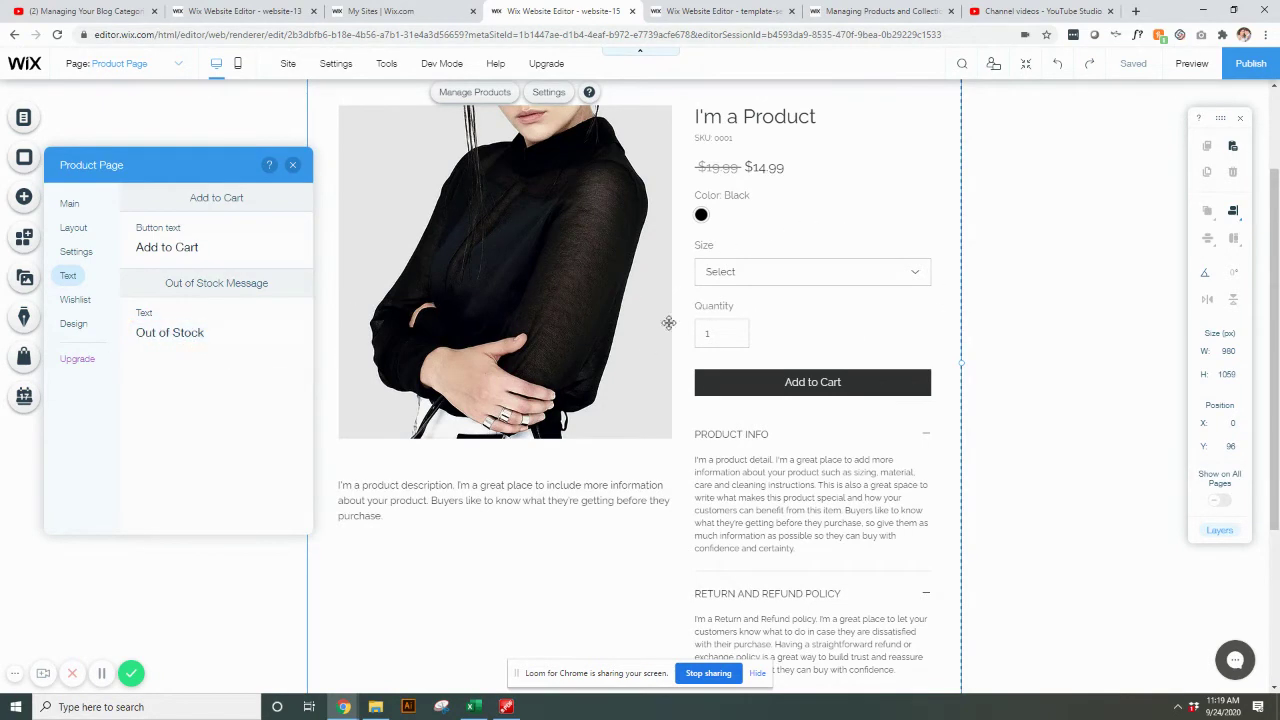
click(74, 300)
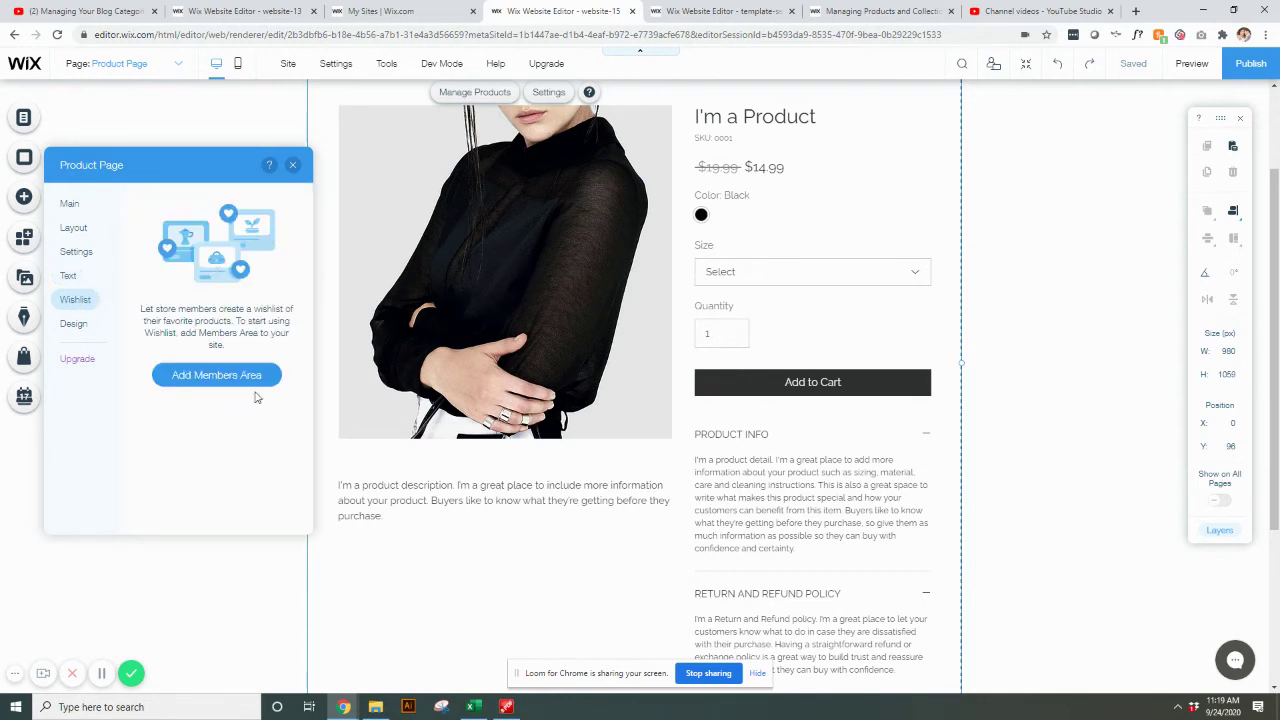
Look at the Design tab's background and border options, then return to the categories
click(72, 324)
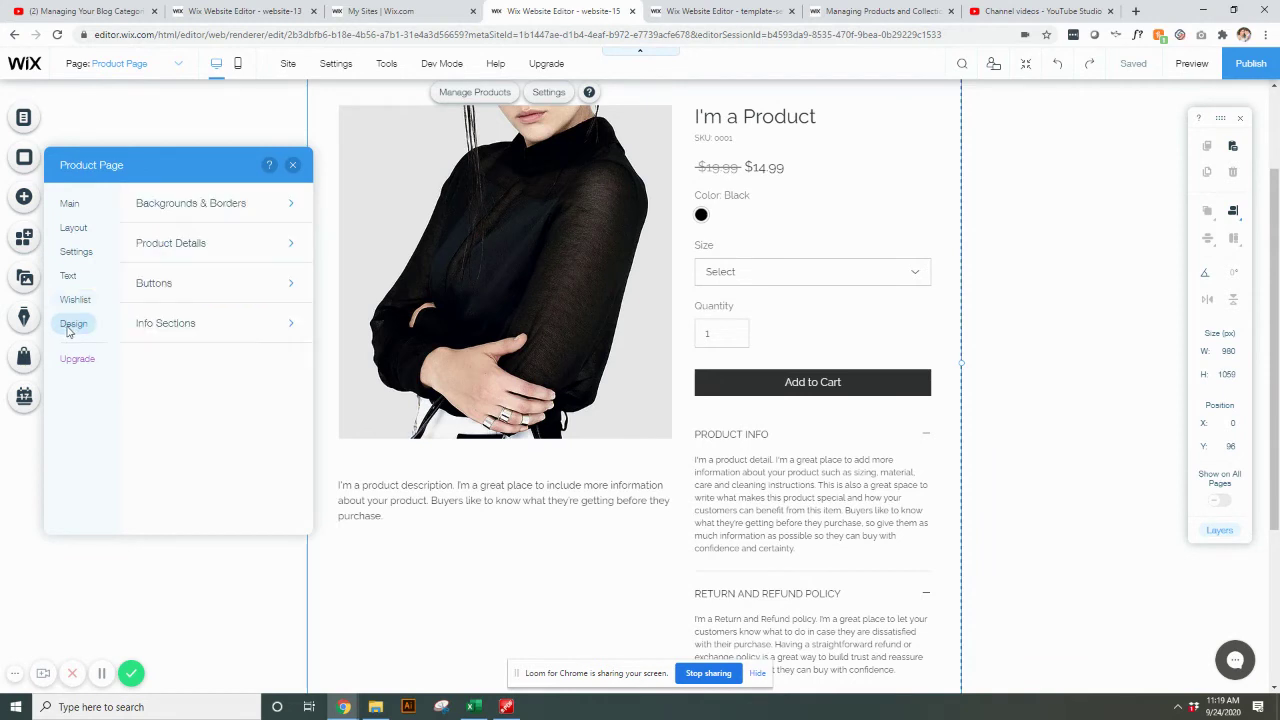
click(285, 204)
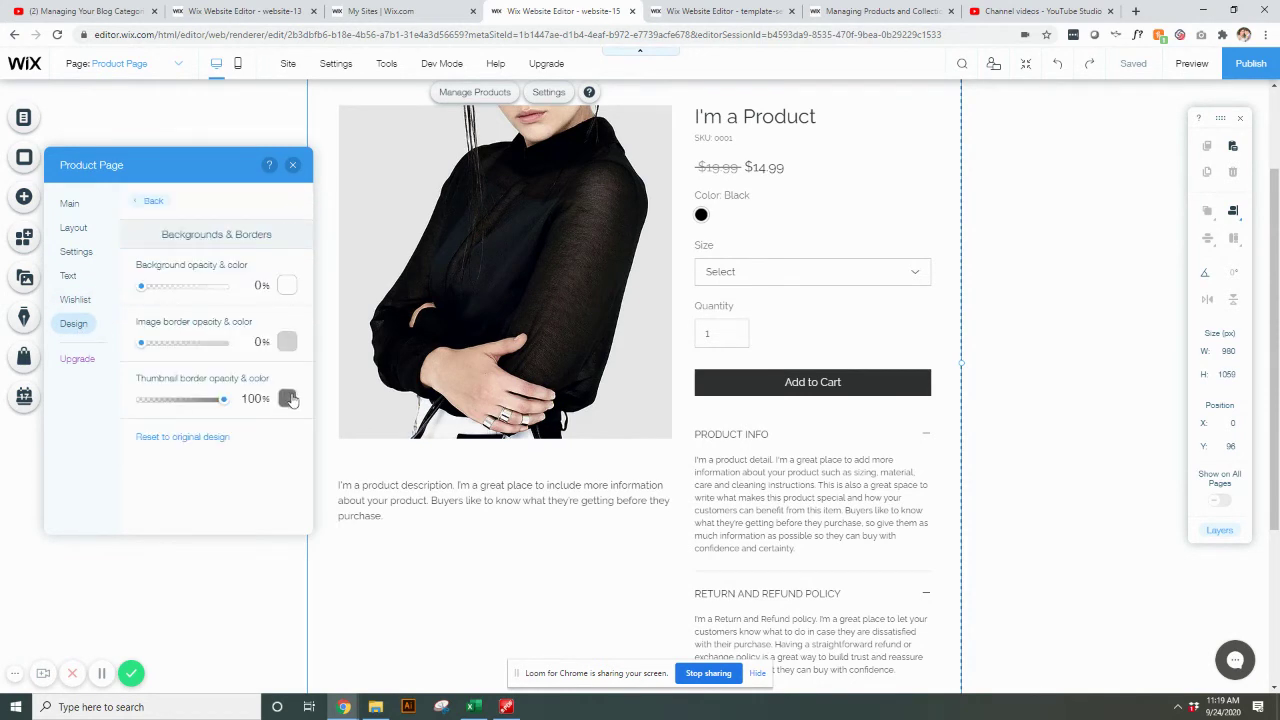
scroll(770, 336, up, 2)
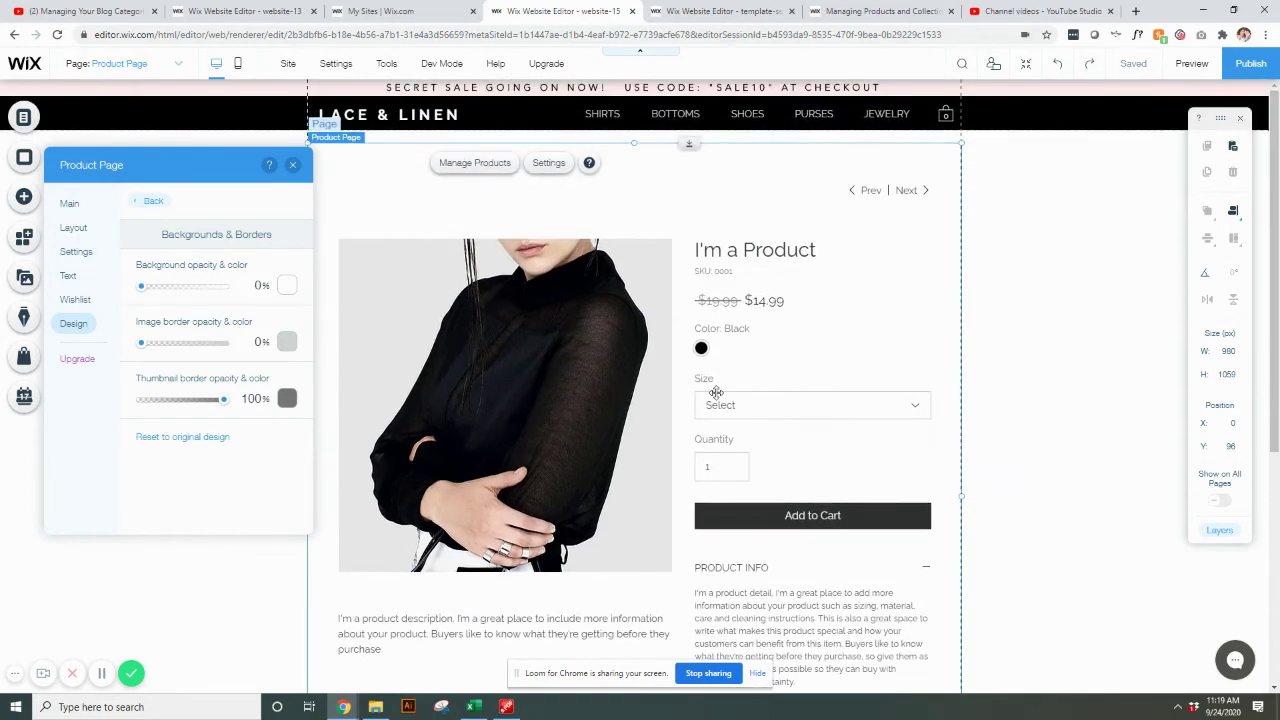
click(149, 201)
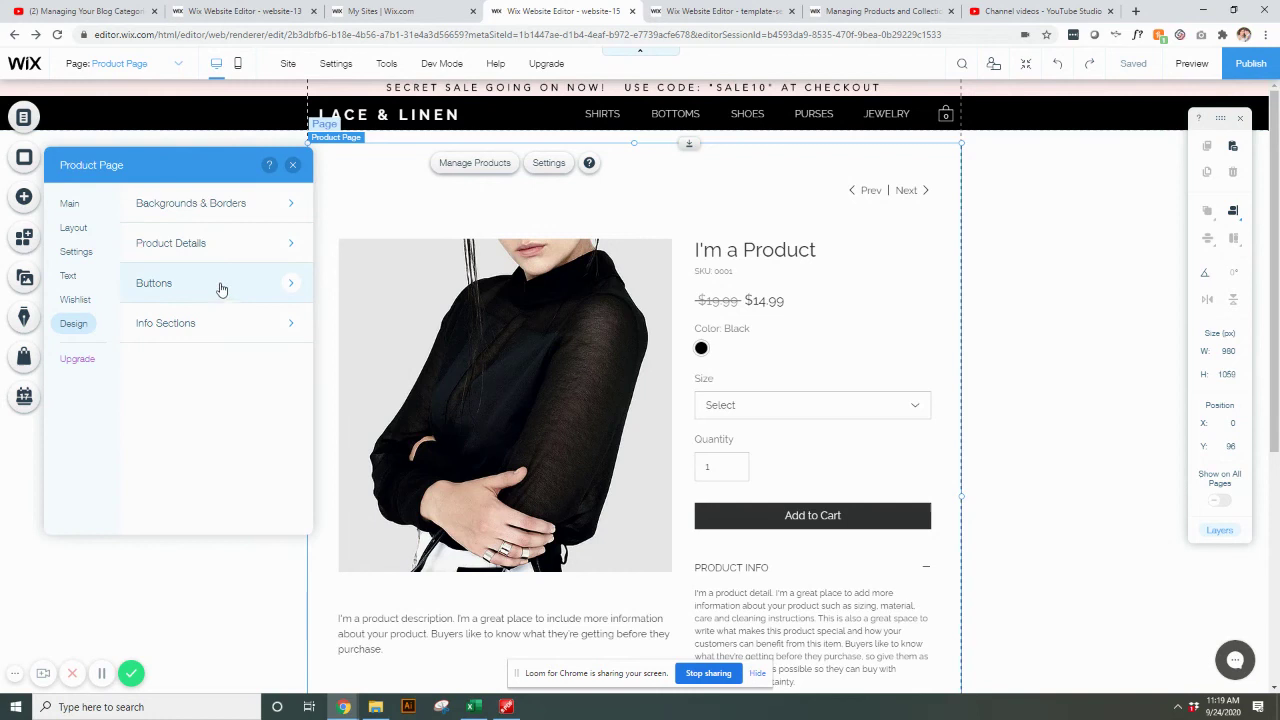
Scroll through the Product Details text styles and go back to the Design list
click(238, 253)
scroll(246, 345, down, 1)
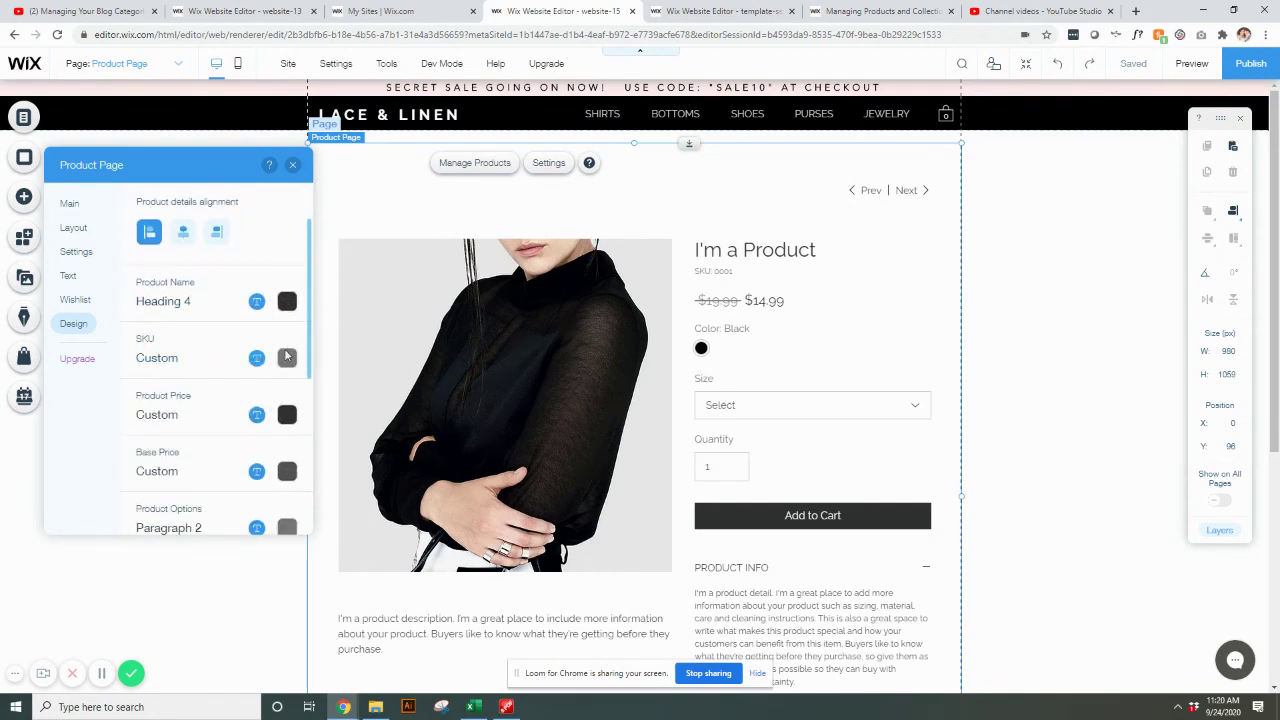
scroll(203, 418, down, 2)
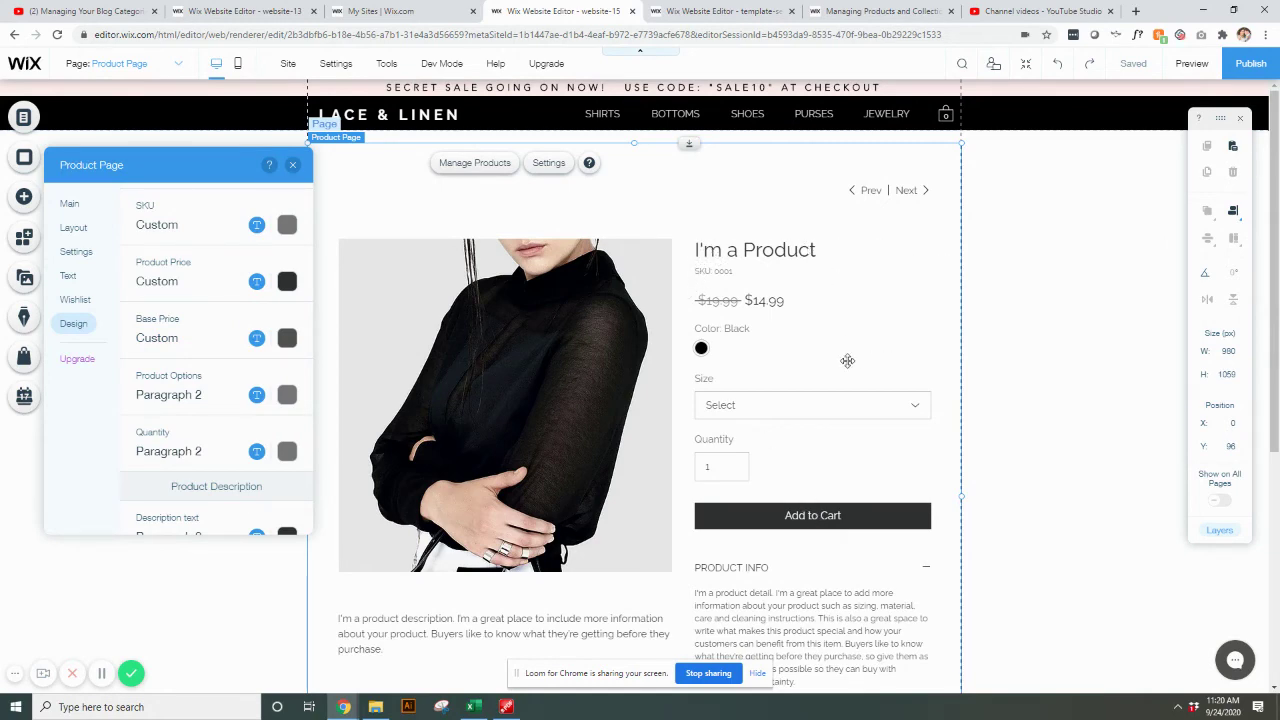
scroll(198, 354, down, 1)
scroll(198, 354, down, 2)
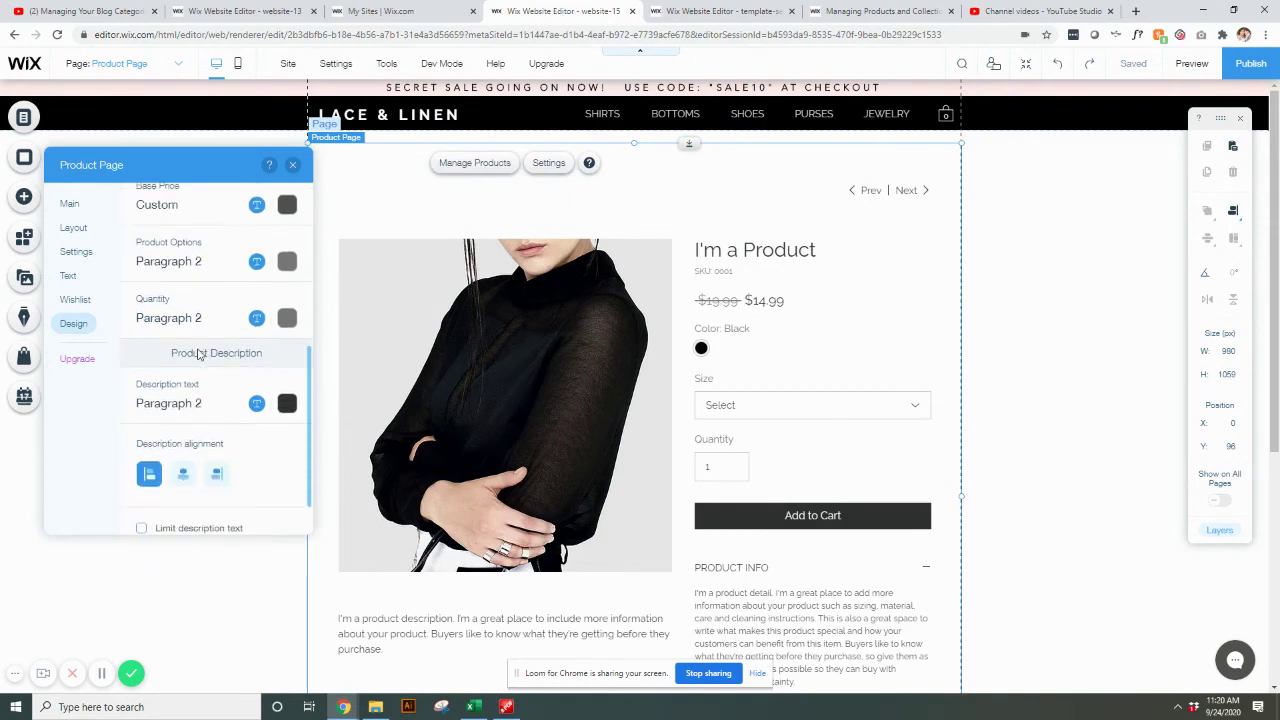
scroll(198, 354, up, 3)
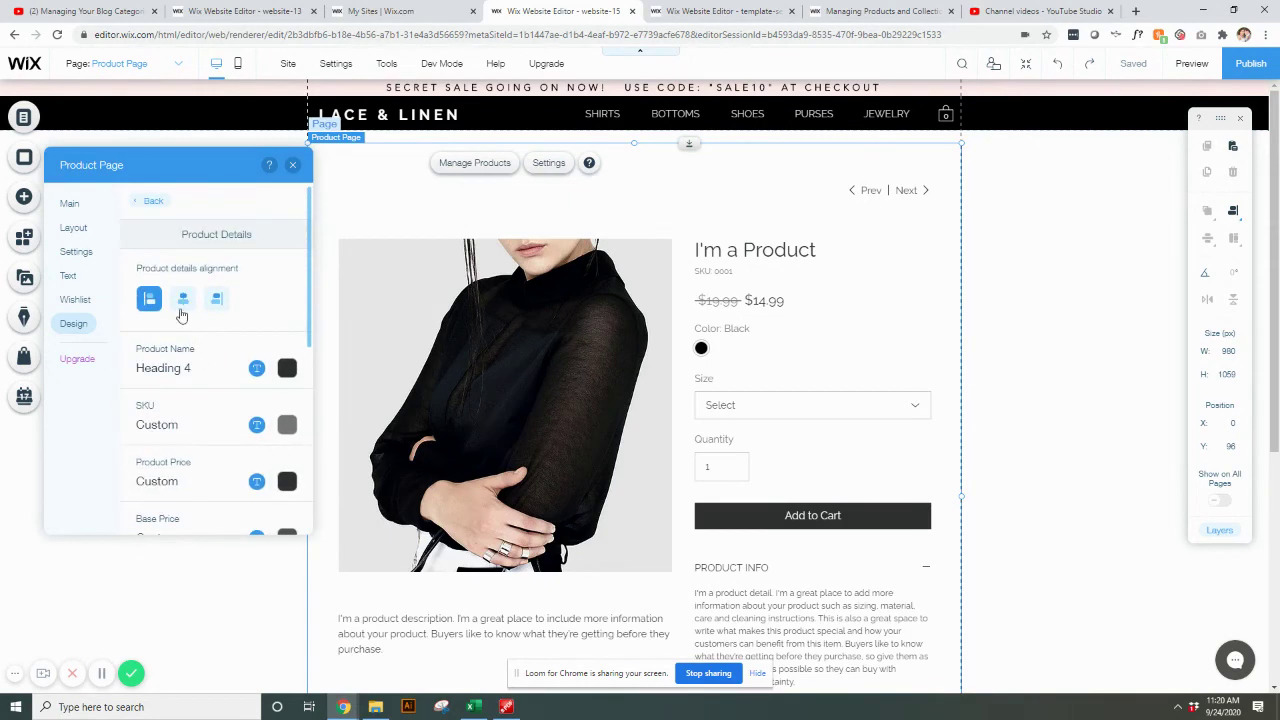
click(140, 203)
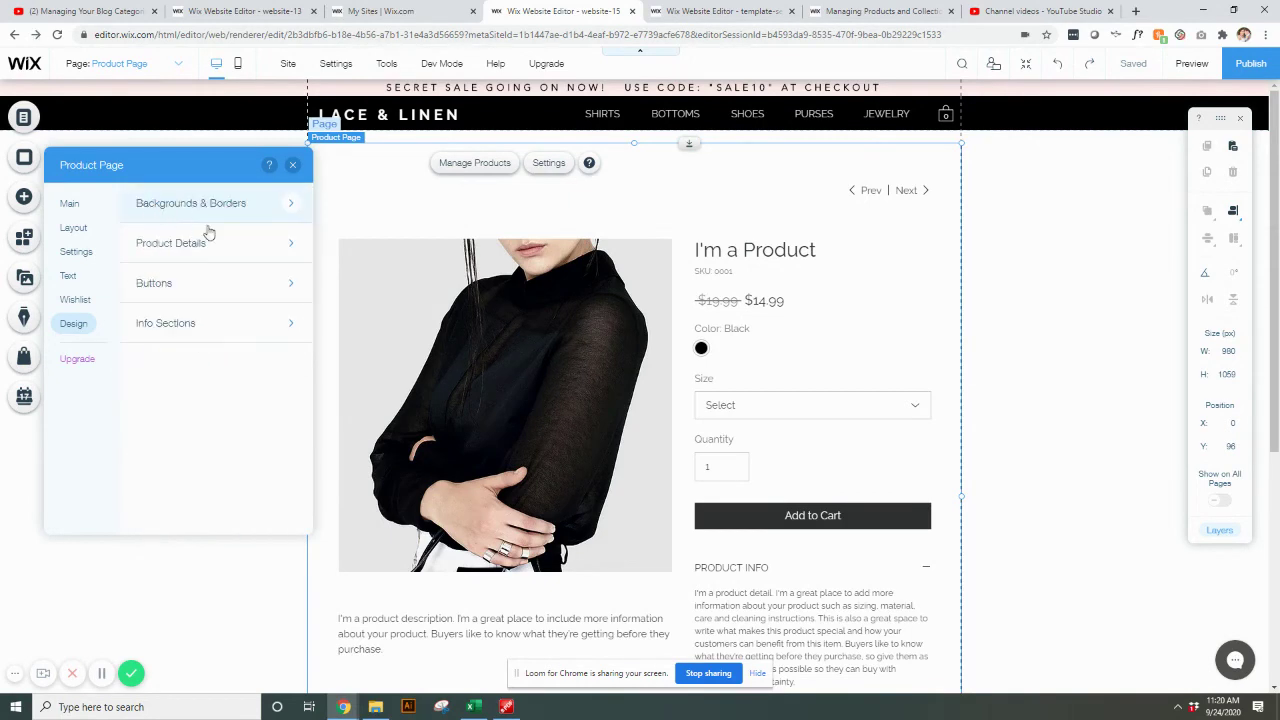
Try the Tabs and Stacked layouts for the info sections
click(204, 323)
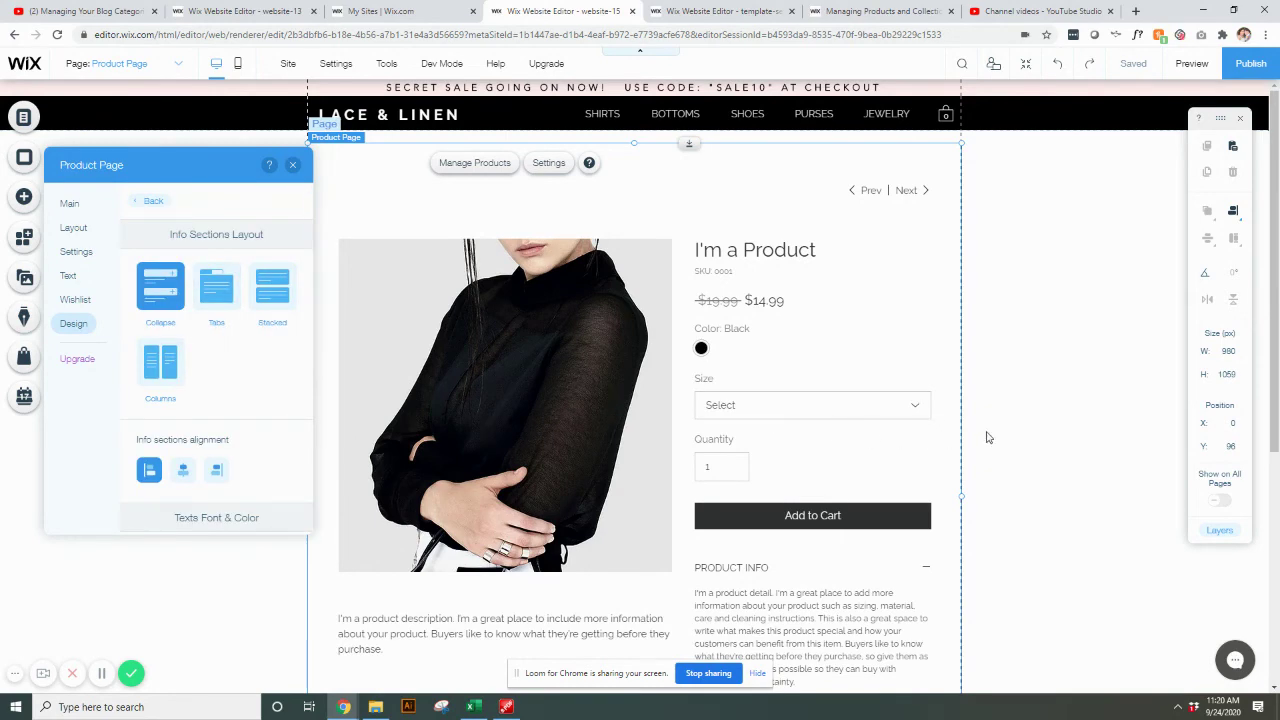
scroll(988, 437, down, 2)
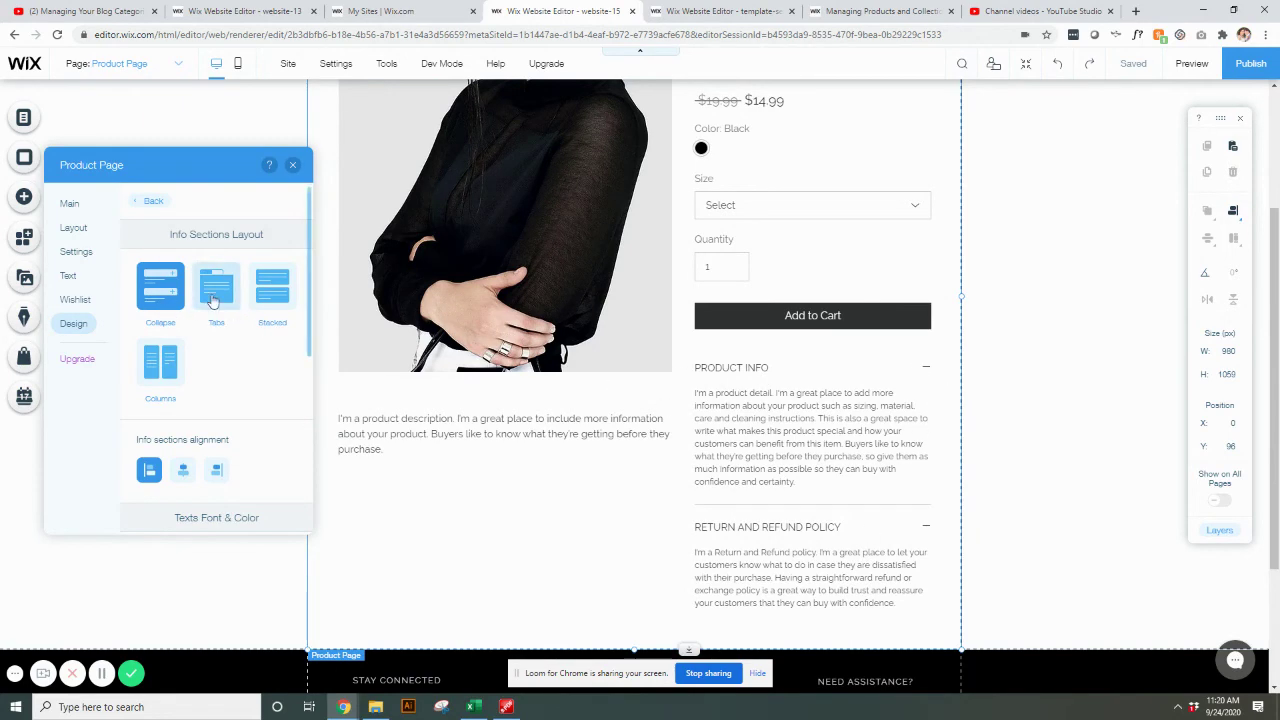
click(204, 293)
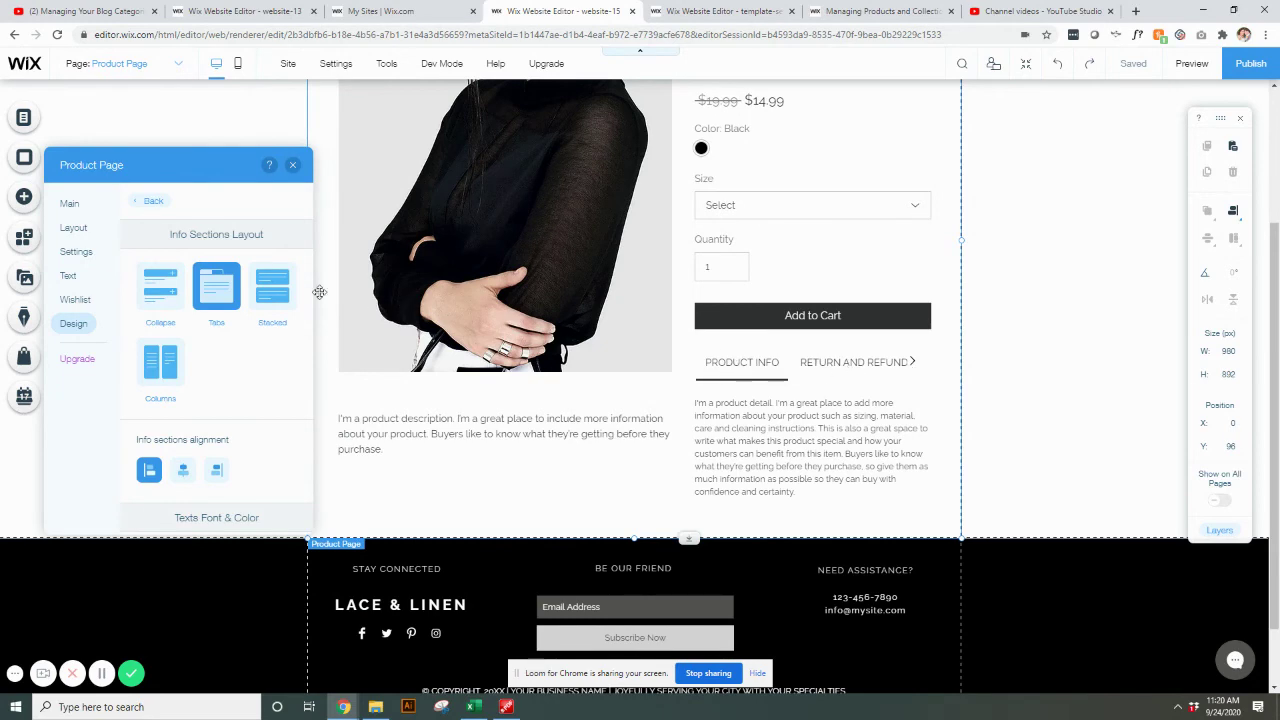
click(272, 287)
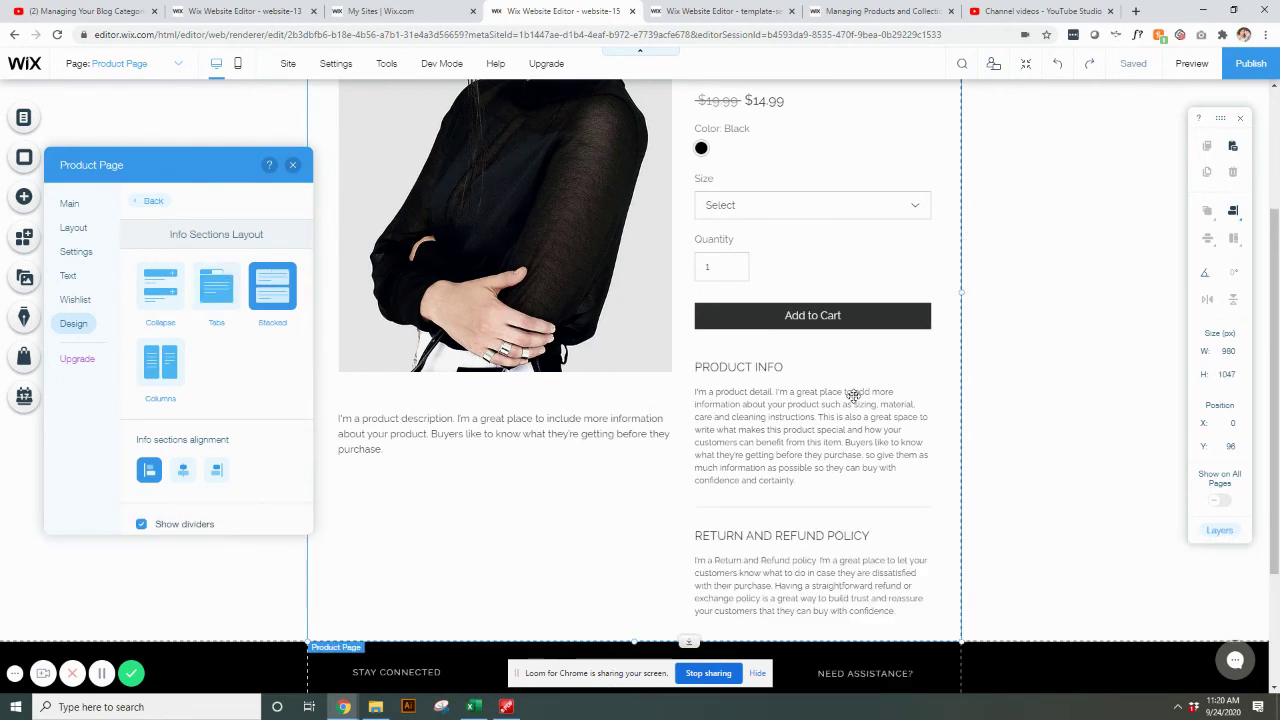
scroll(840, 420, down, 1)
Try the Columns layout with 2, 1 and 3 columns, then return to Collapse
click(166, 364)
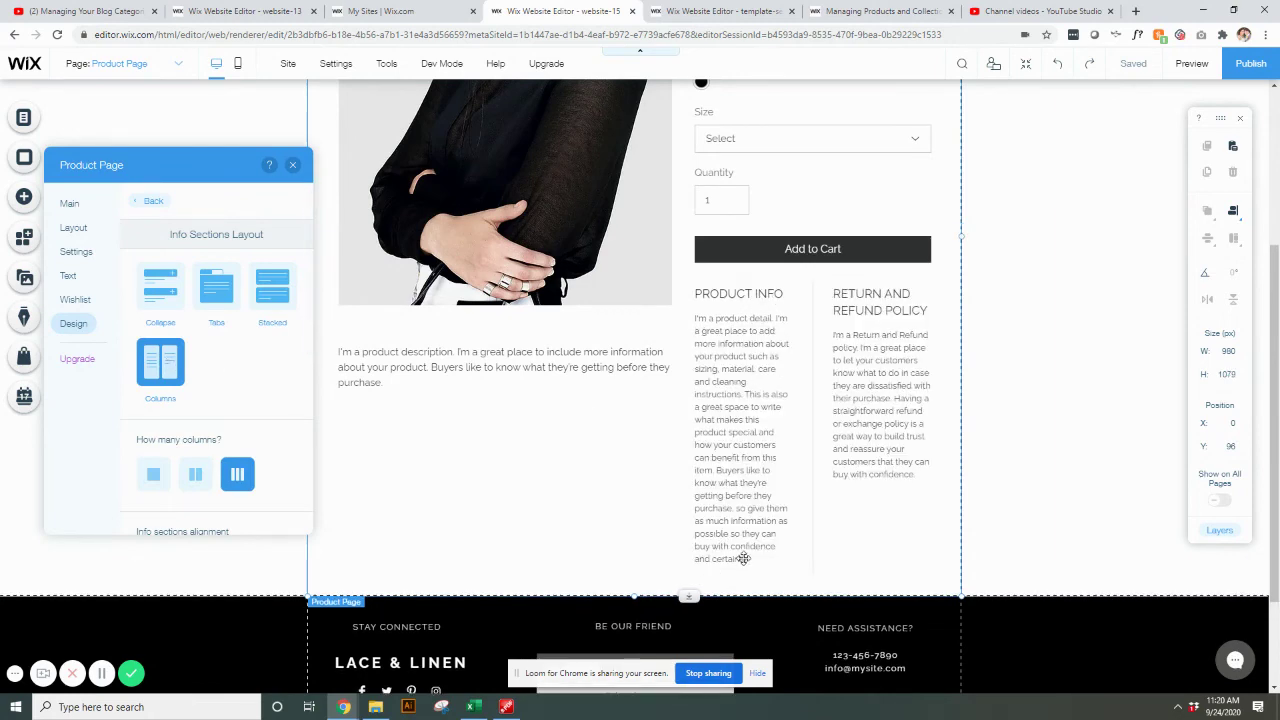
scroll(275, 369, down, 1)
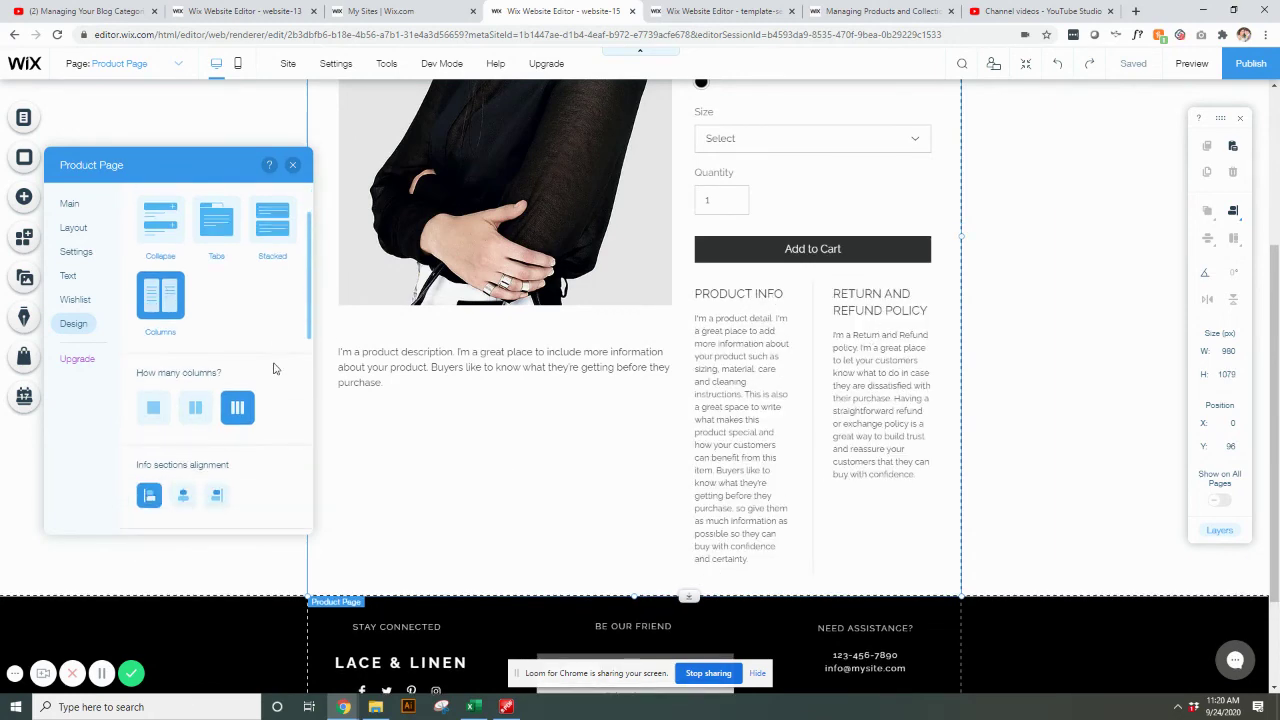
click(198, 410)
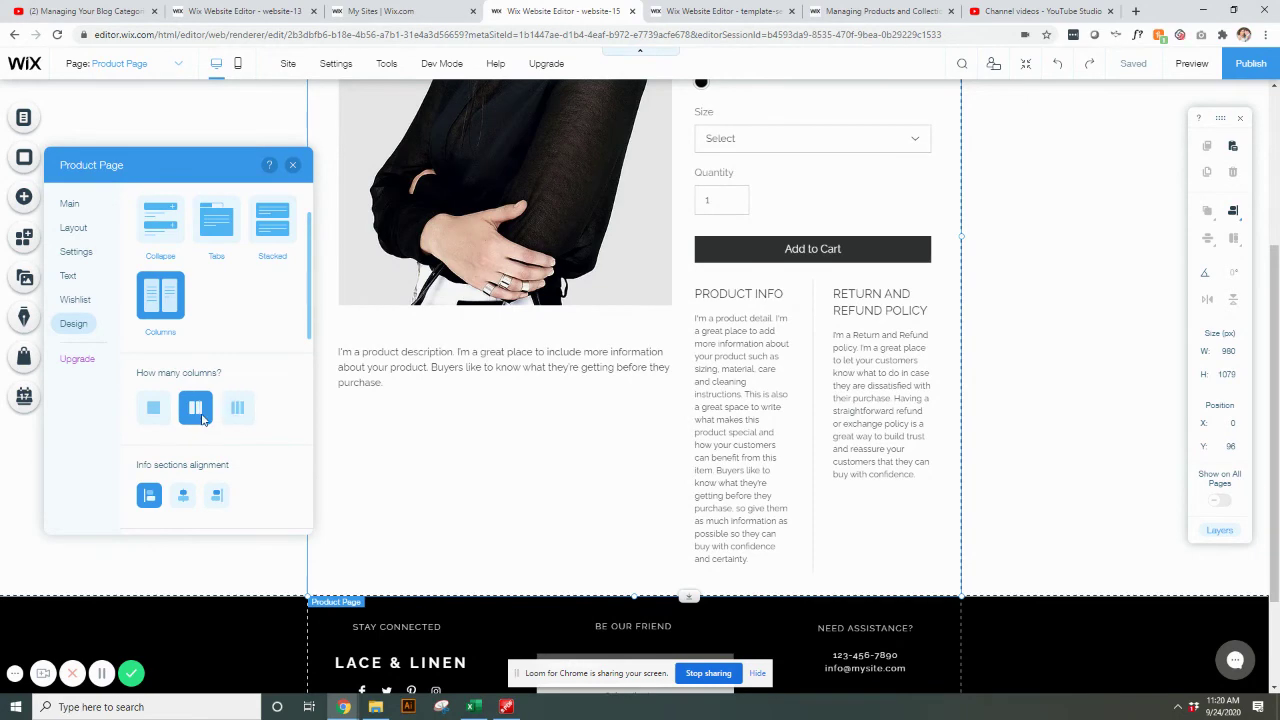
click(154, 418)
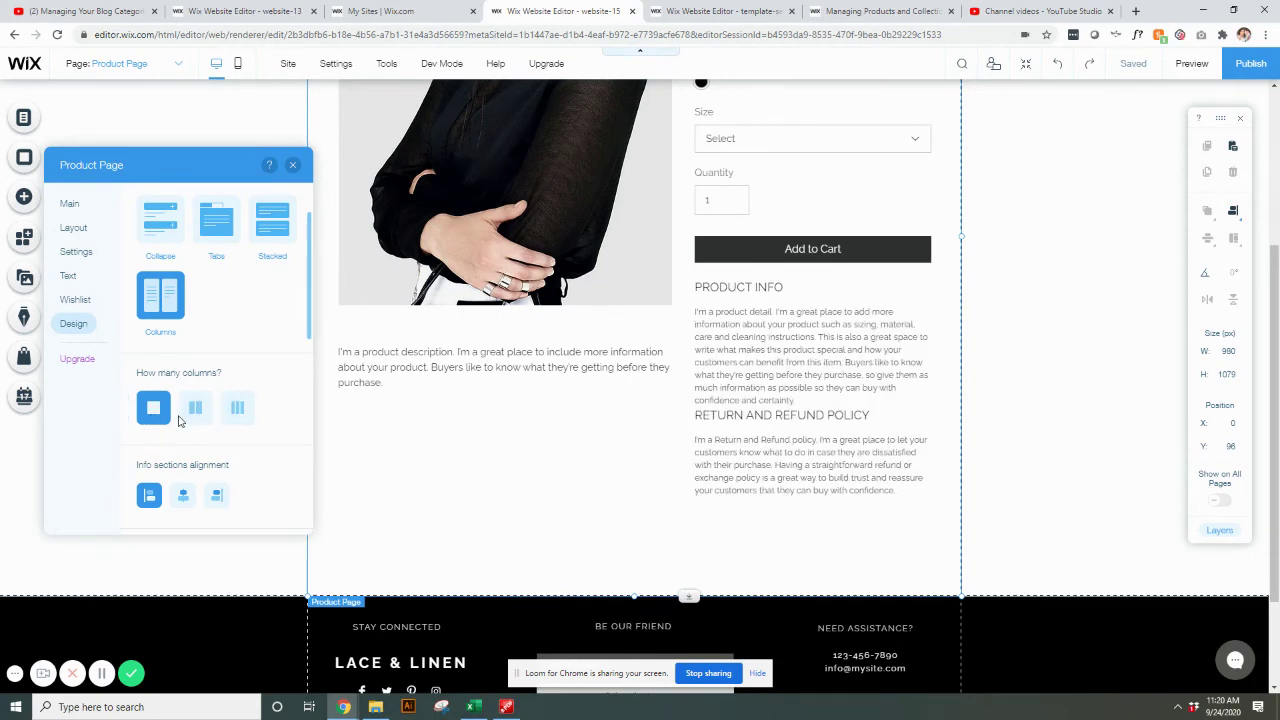
click(237, 408)
scroll(210, 350, up, 1)
click(173, 296)
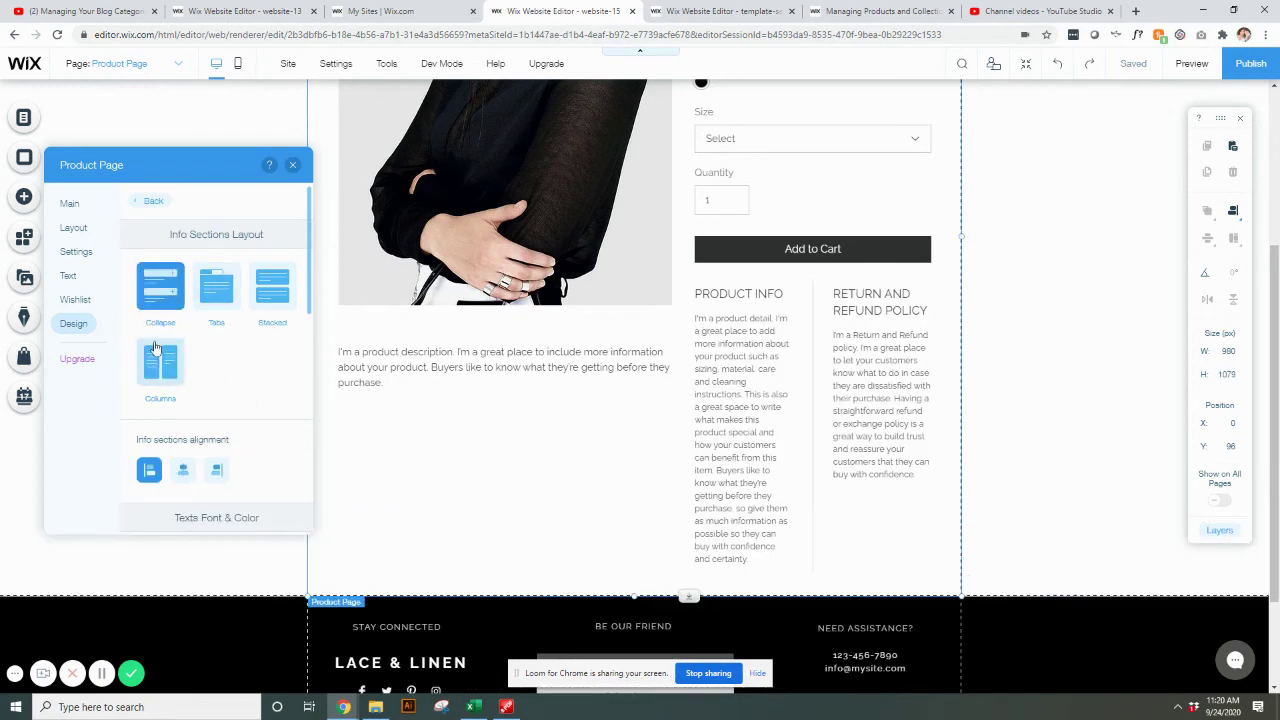
scroll(238, 372, down, 1)
scroll(240, 374, down, 1)
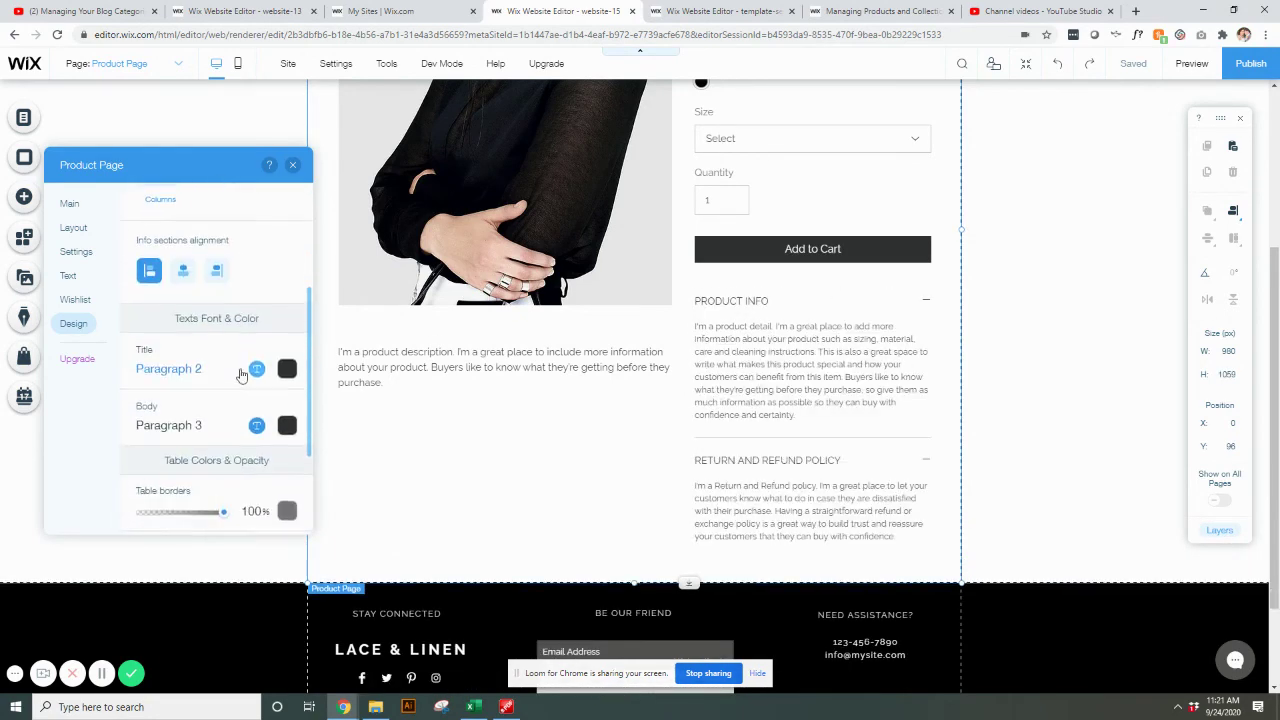
scroll(212, 391, down, 1)
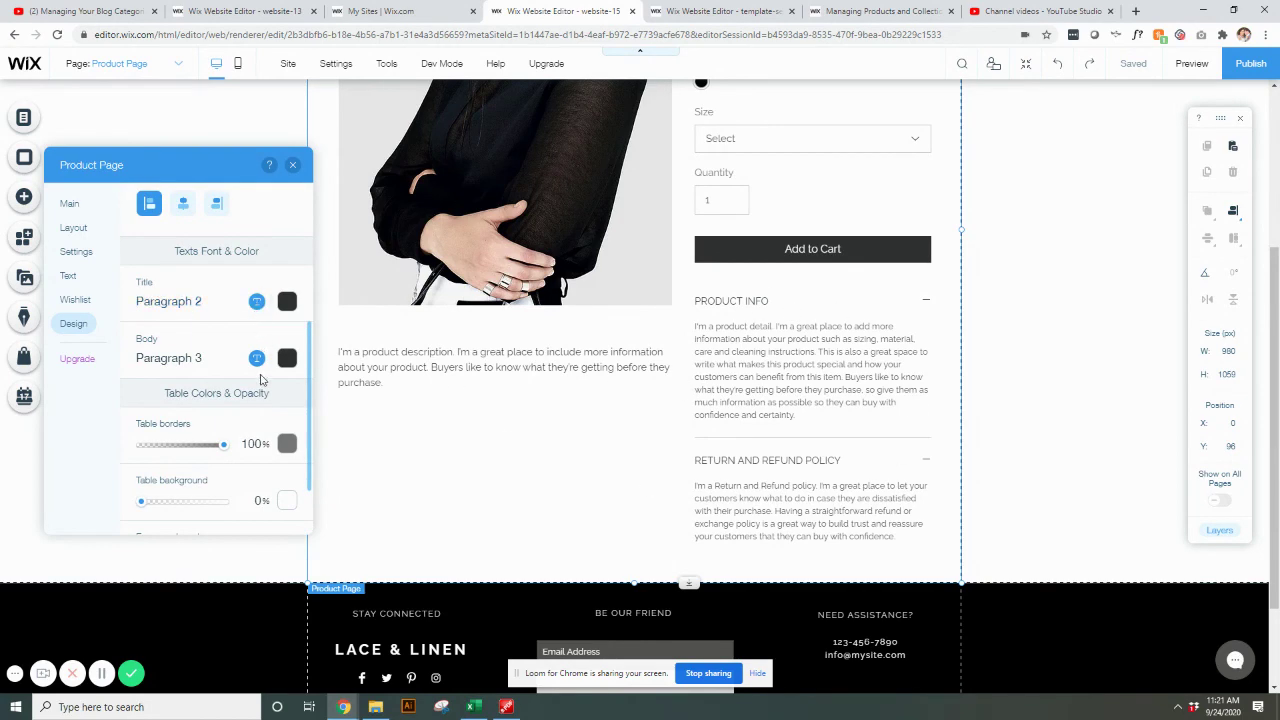
scroll(228, 386, down, 2)
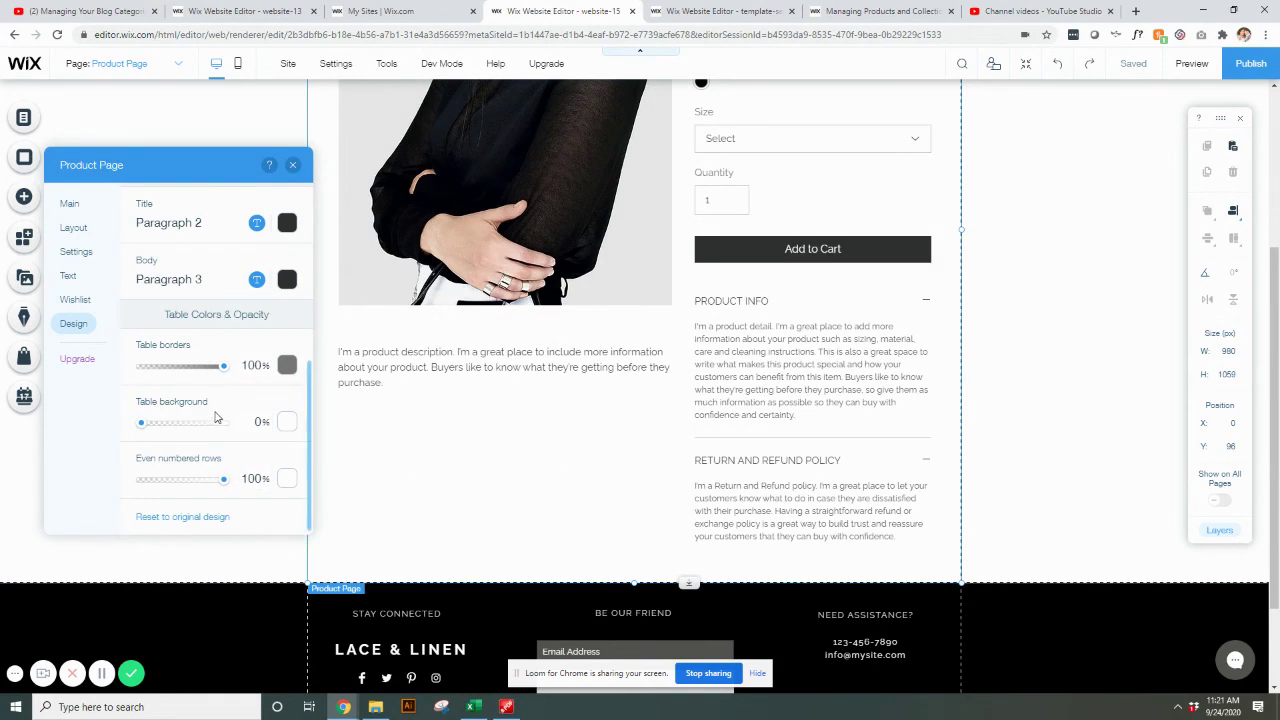
scroll(218, 414, up, 5)
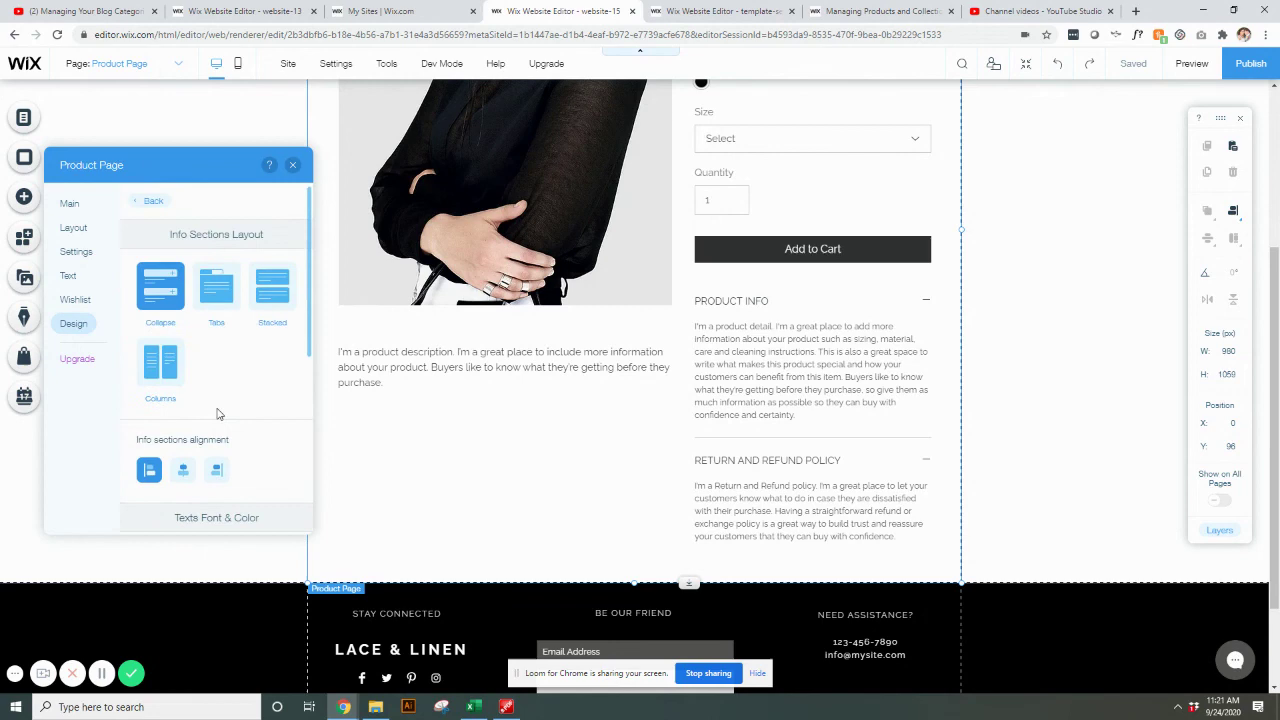
scroll(230, 277, down, 5)
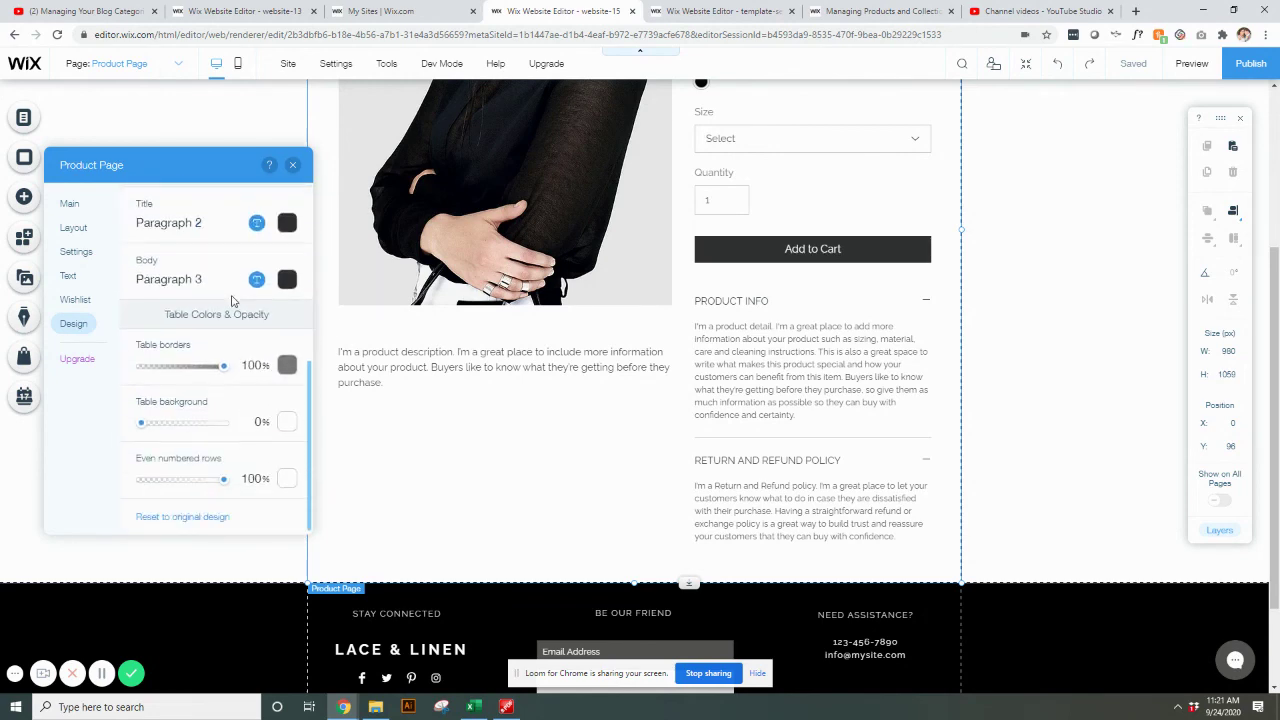
scroll(830, 300, up, 2)
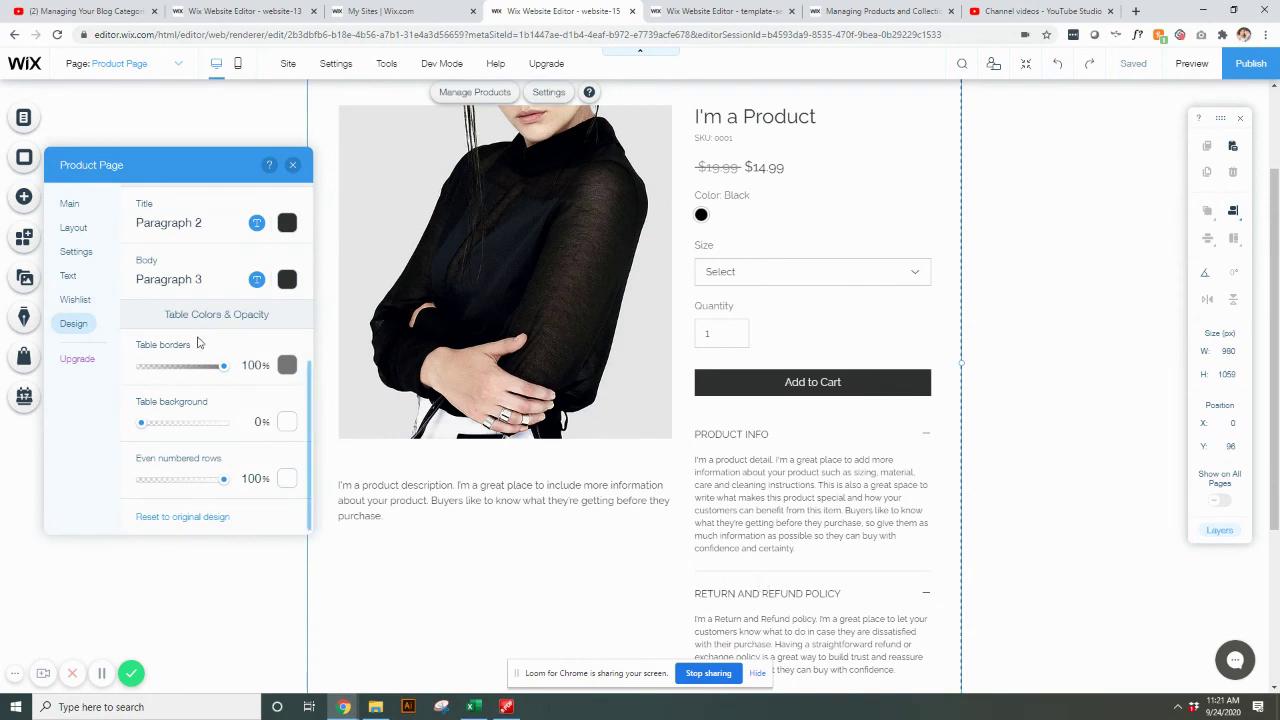
Go back to the Main settings page, close the Product Page panel, and scroll to the header
click(68, 205)
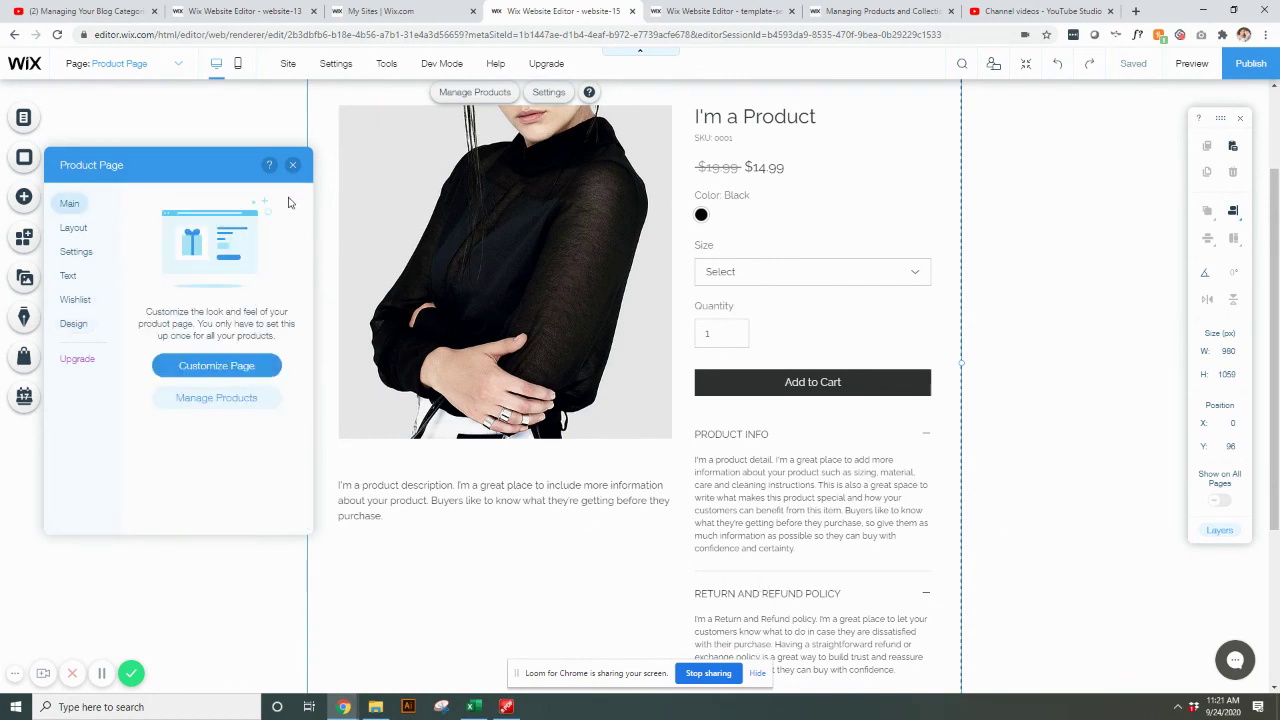
click(292, 165)
scroll(831, 446, up, 2)
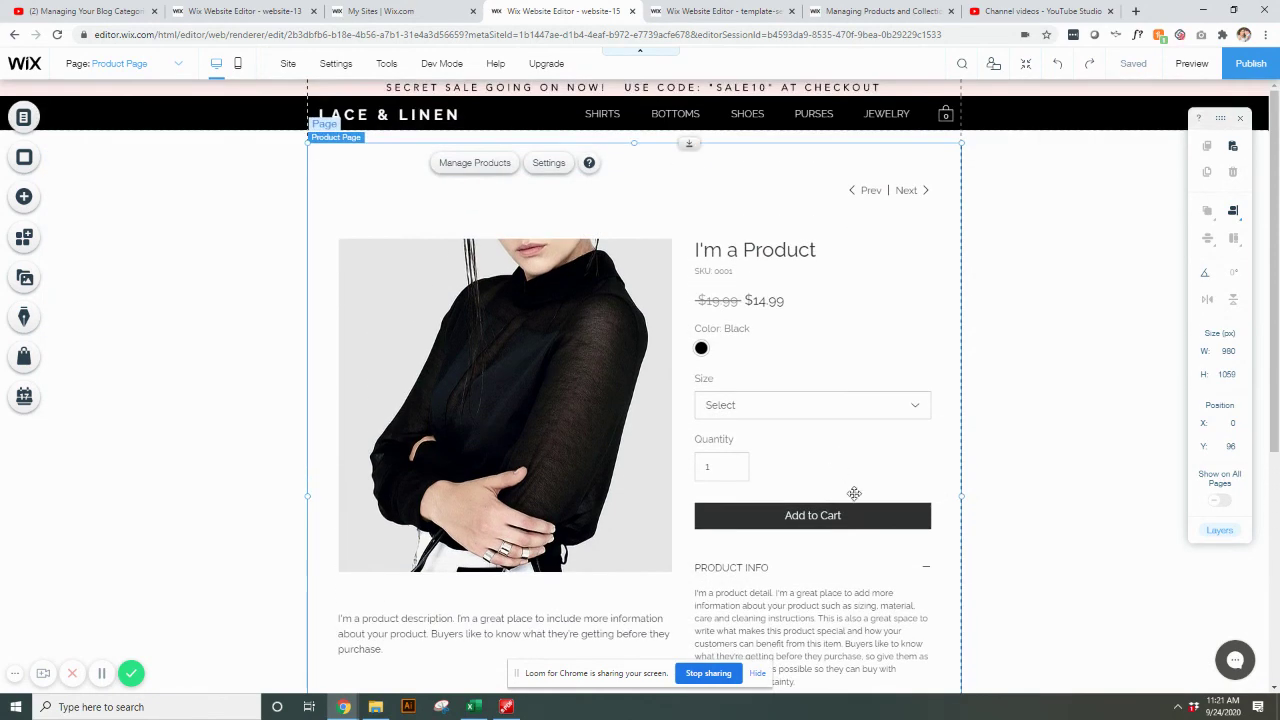